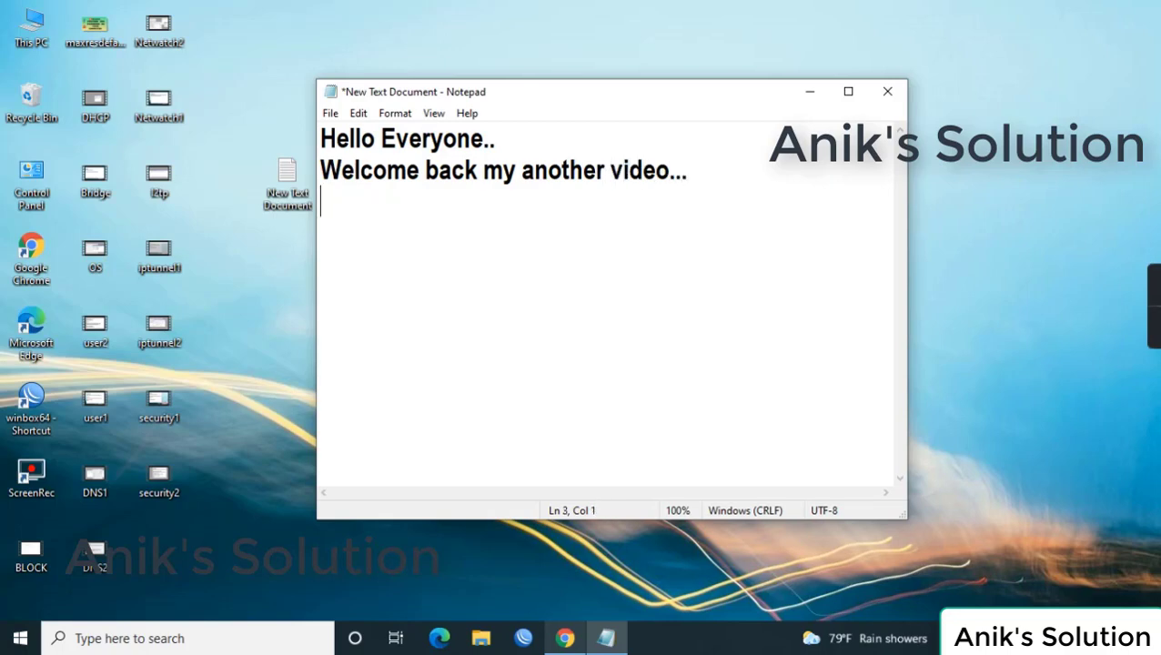
Step: Add the line "Today i will show how to configure priority based route.." to the note, breaking it before "route"
type("Today i ")
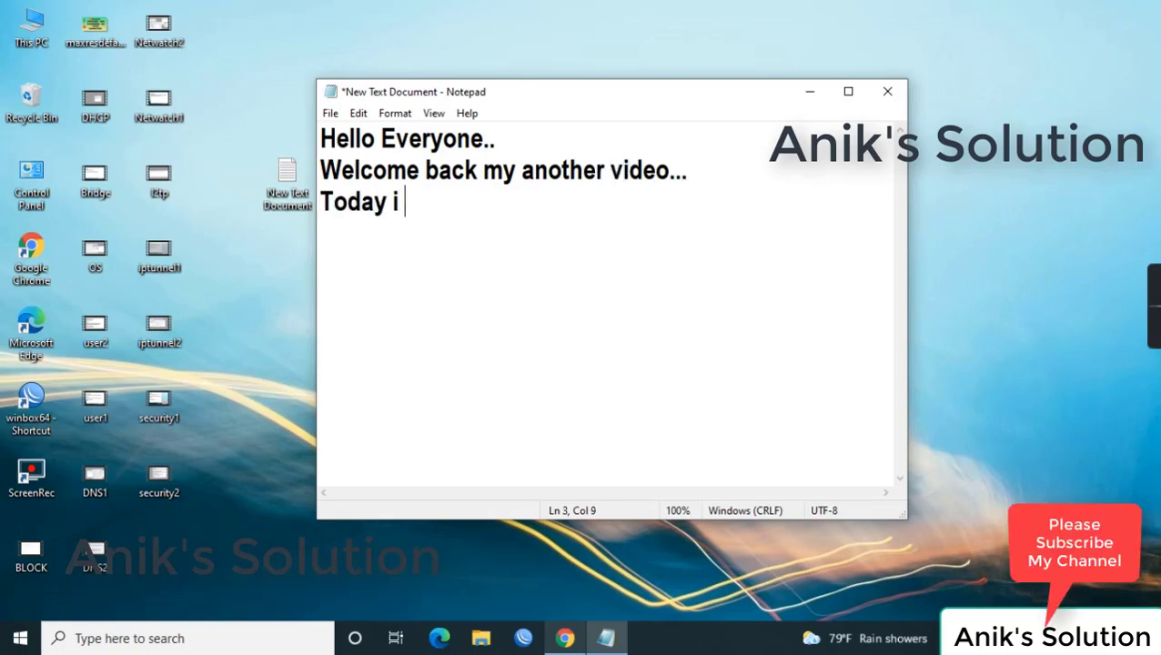
type("will show ")
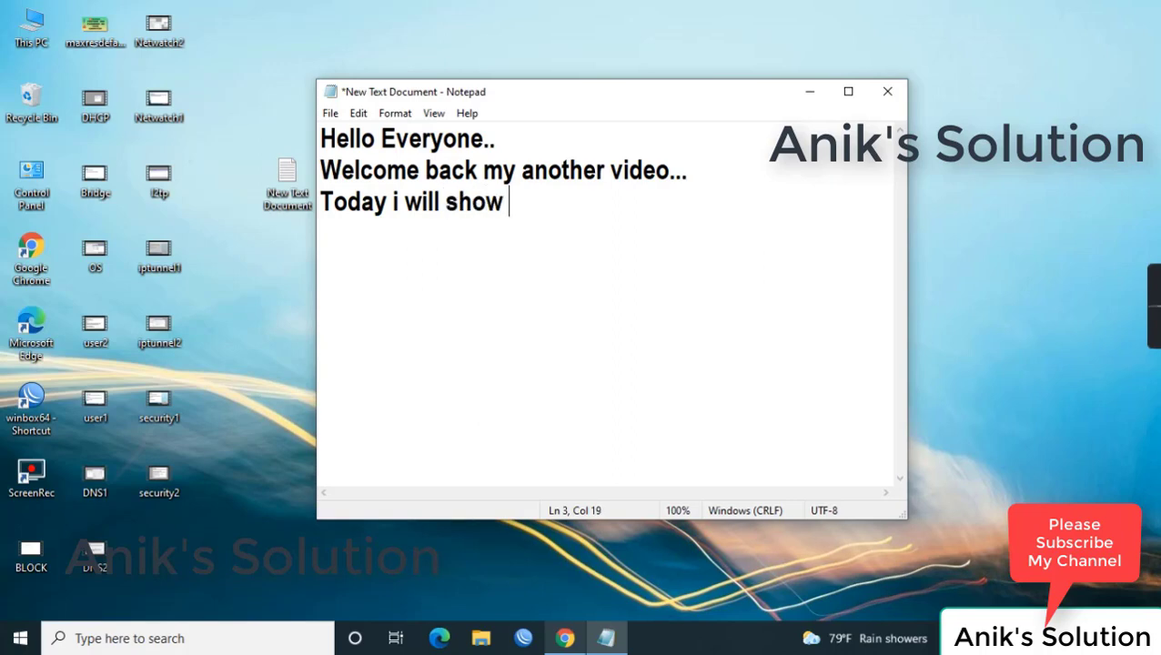
type("how to c")
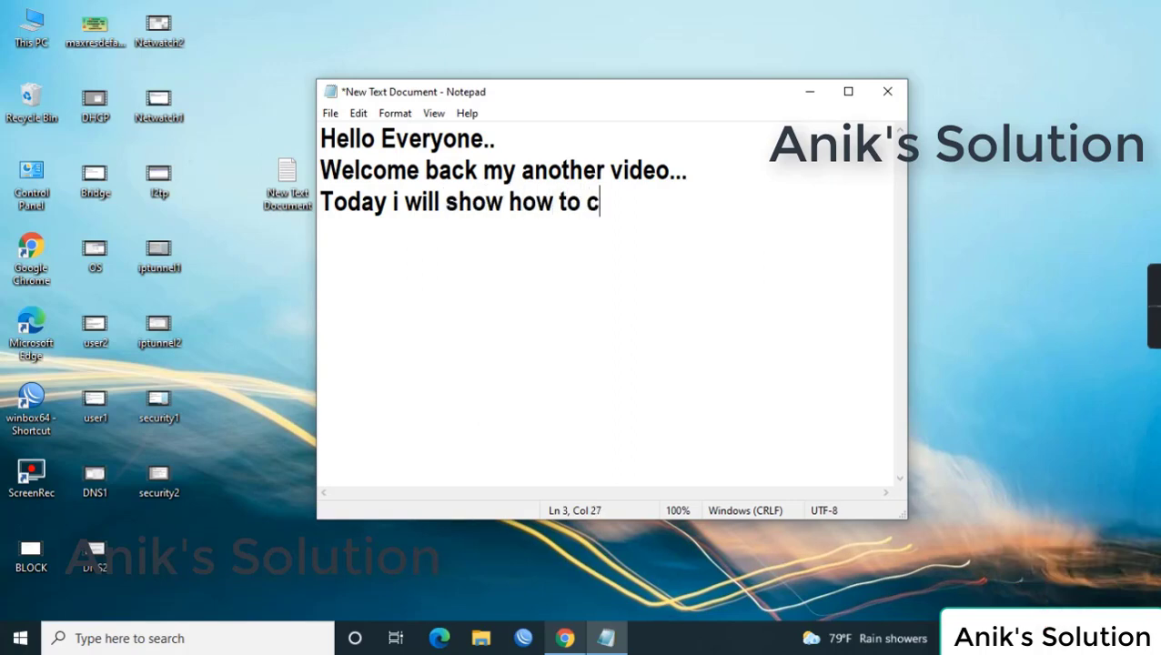
type("onfigure")
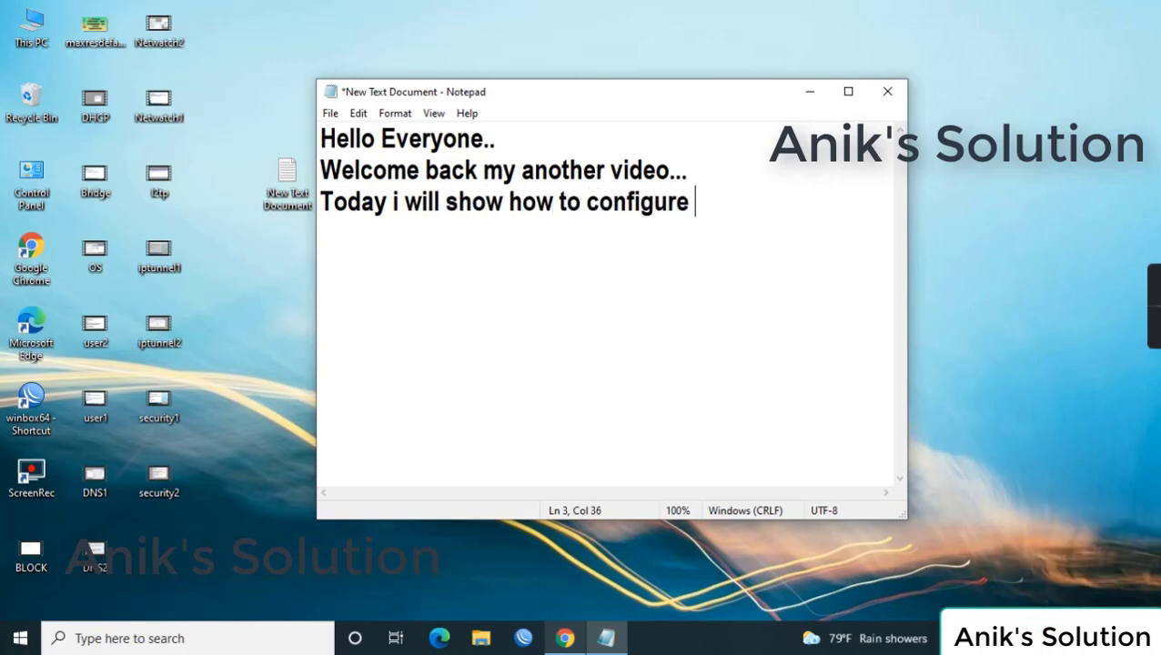
type(" prio")
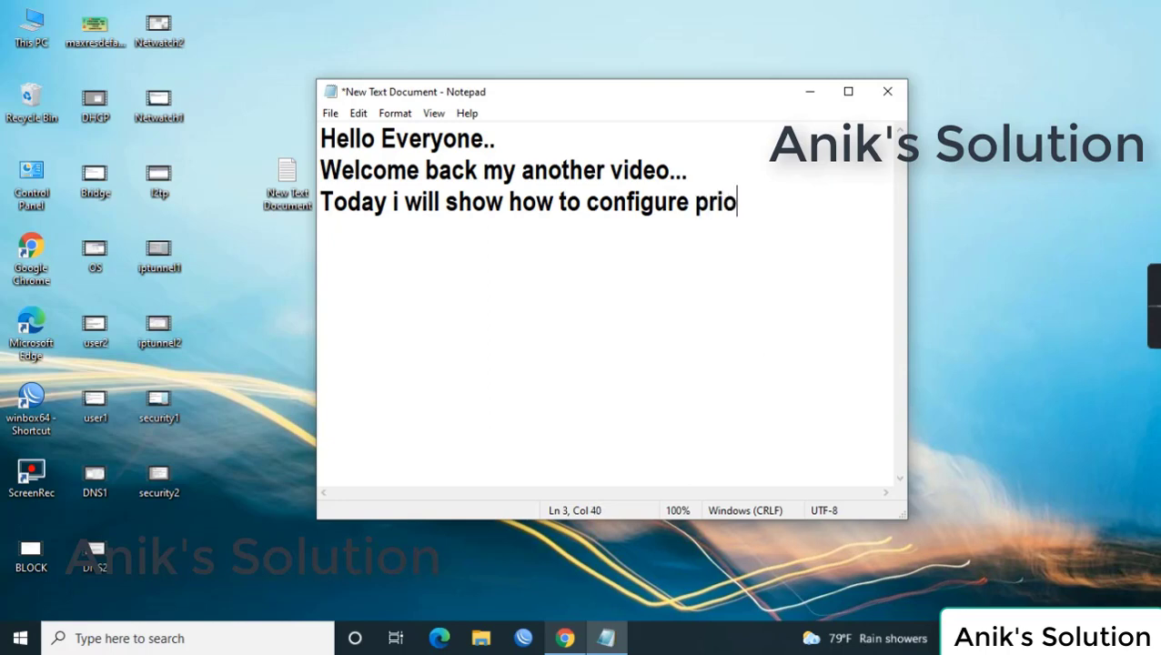
type("rity ")
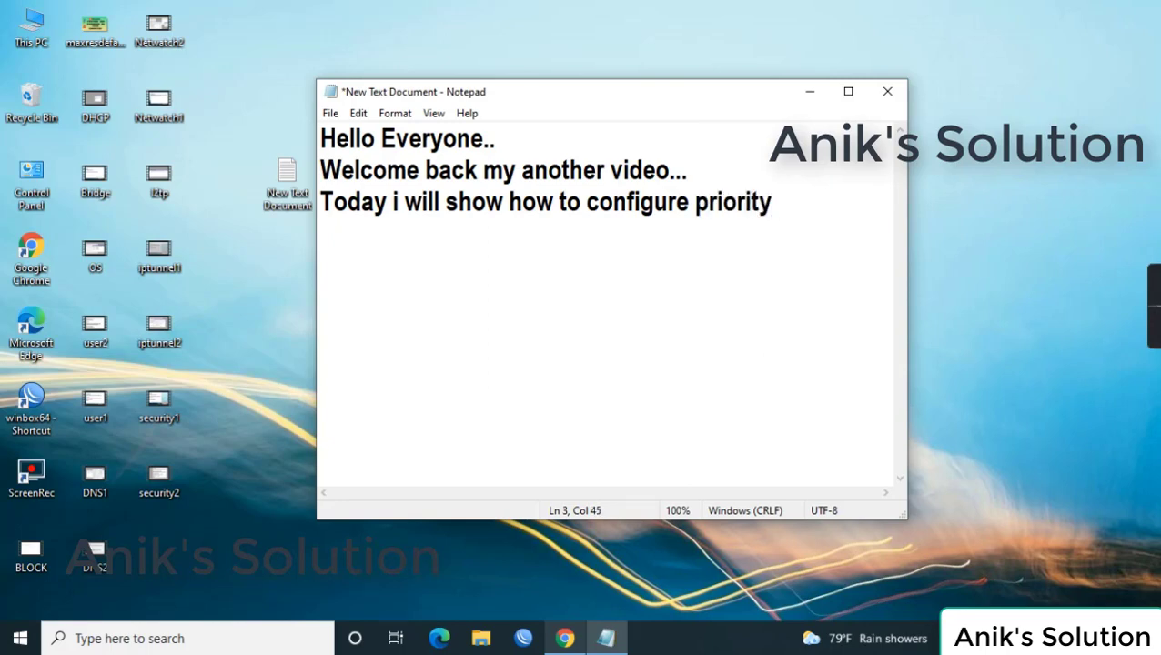
type("based ")
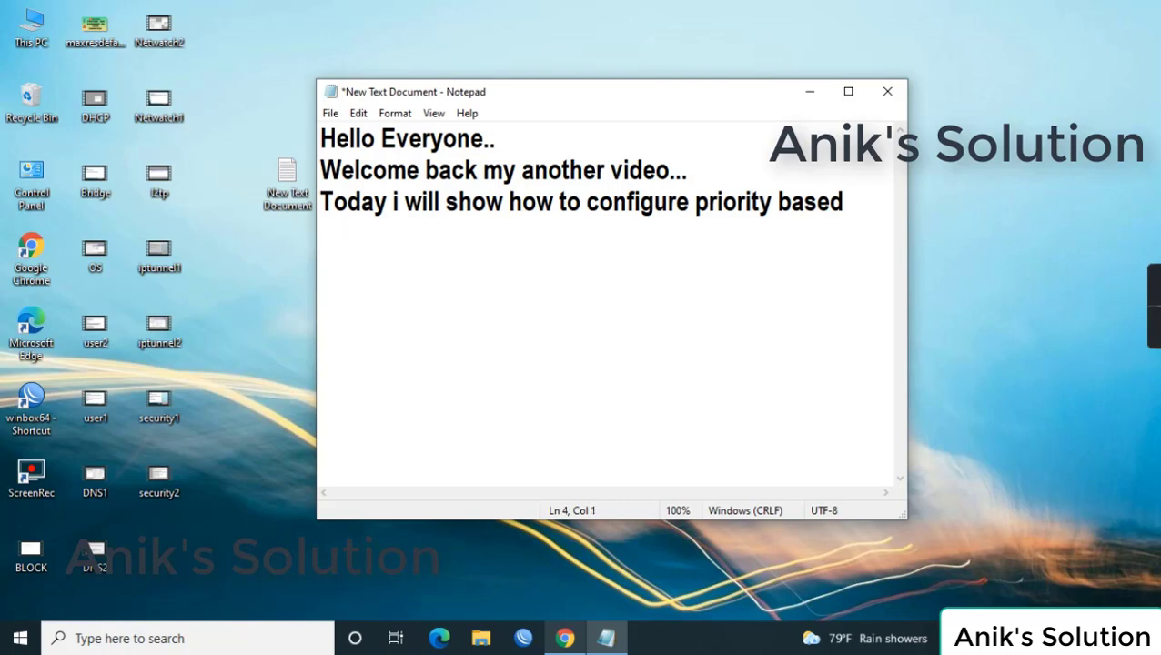
type("rout")
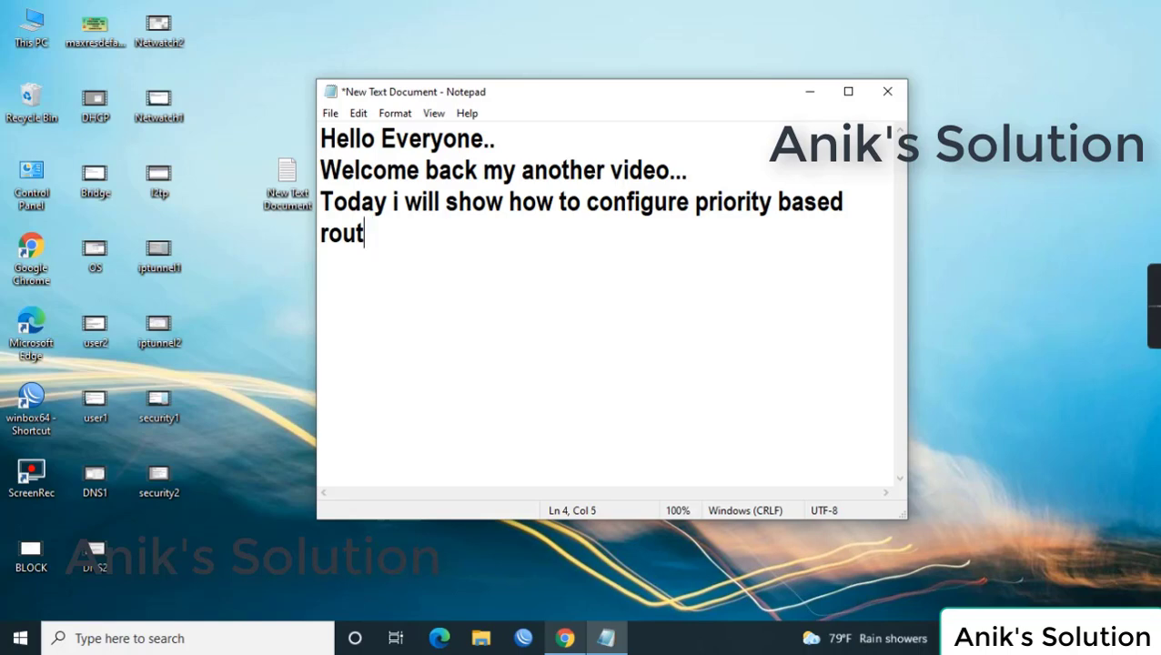
type("e..")
key("Return")
Step: Write "So lets do it..." as a separate line below the introduction
type("So le")
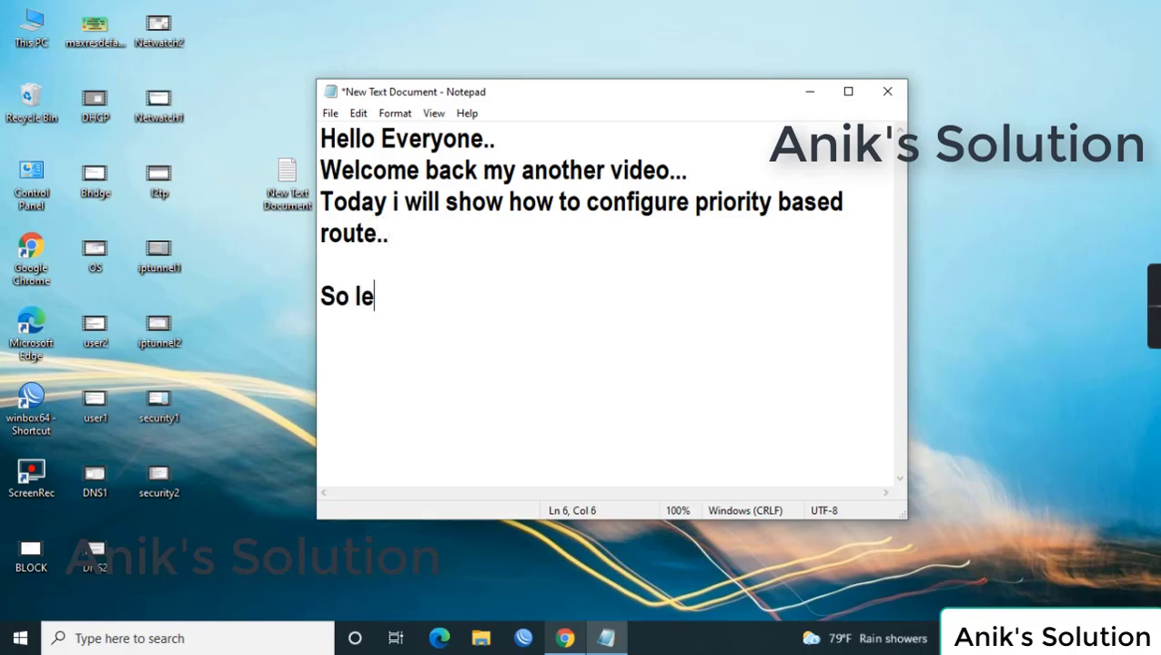
type("ts do it")
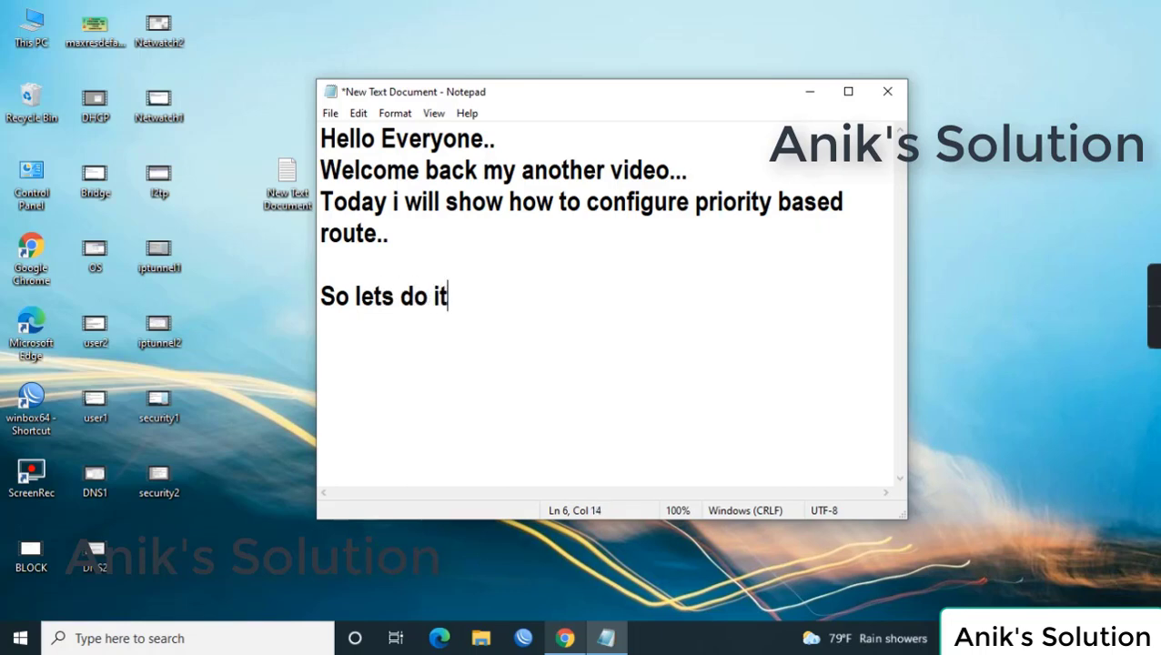
type("...  ")
Step: Write the LAN address line "MY LAN ip is- 192.168.1.1/24" below the introduction
type("M")
type("Y ")
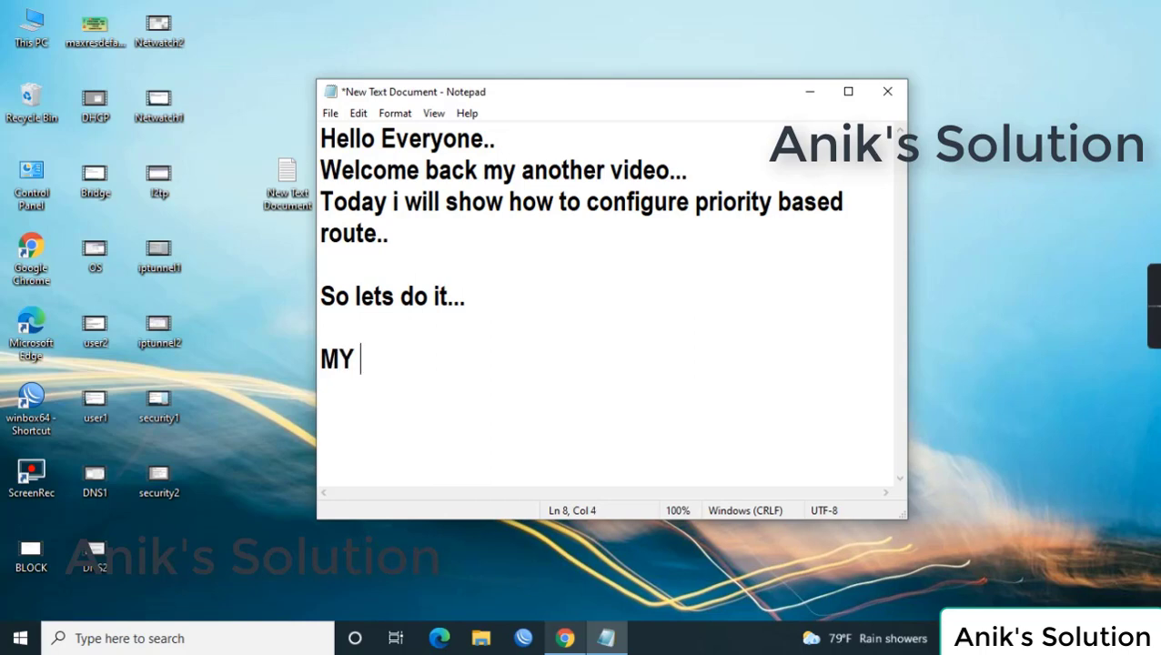
type("LAN ip i")
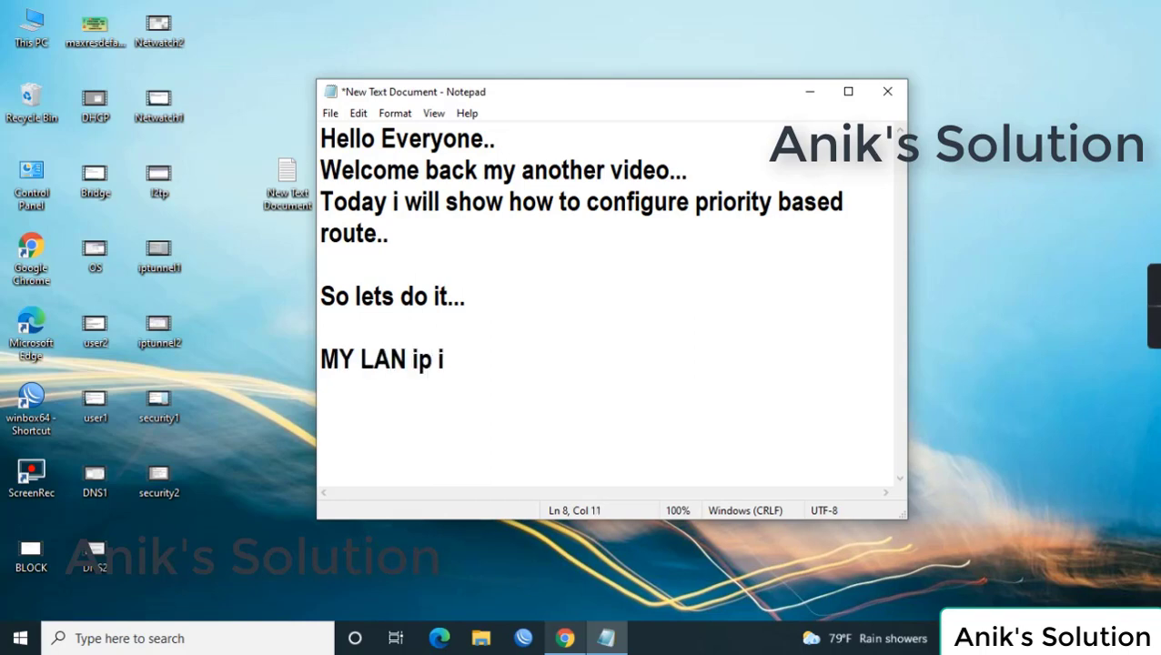
type("s")
key("BackSpace")
type("- 192.168.1")
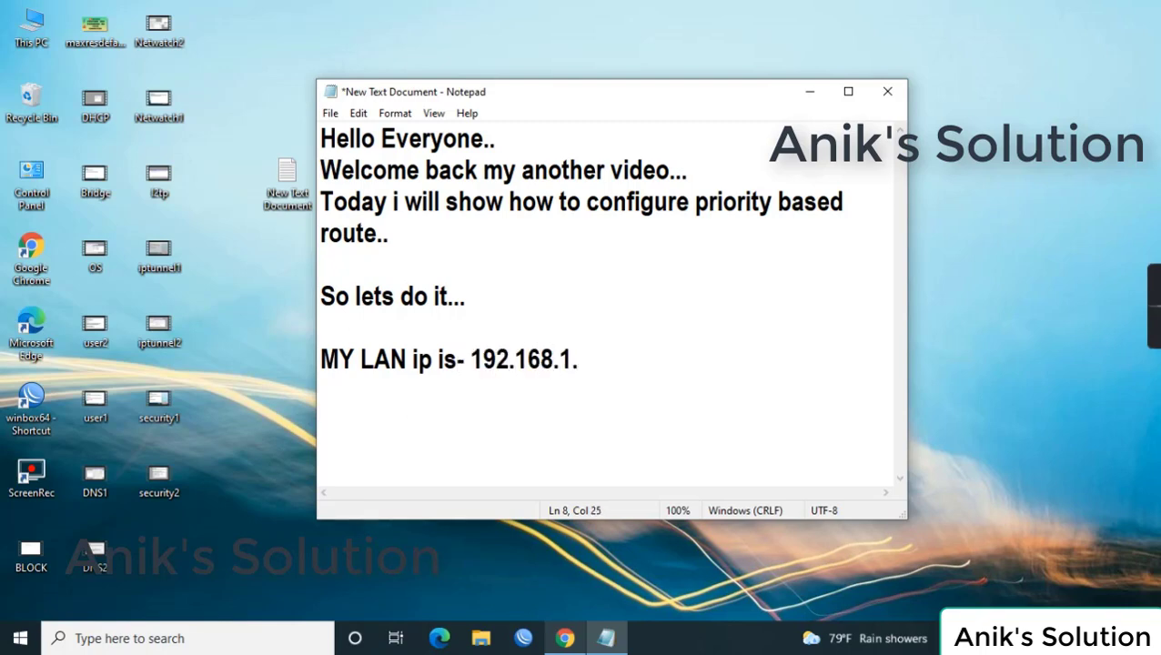
type(".1/24")
key("Return")
Step: Add the line "groupA- 192.168.1.0/25" under the LAN address
type("g")
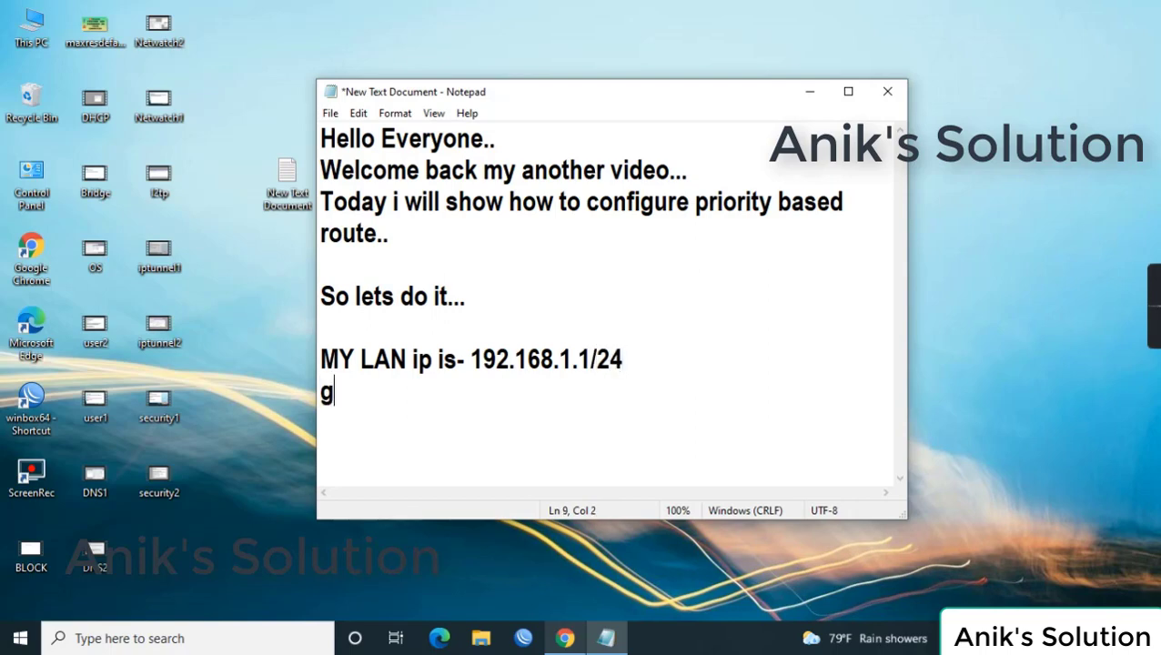
type("roup")
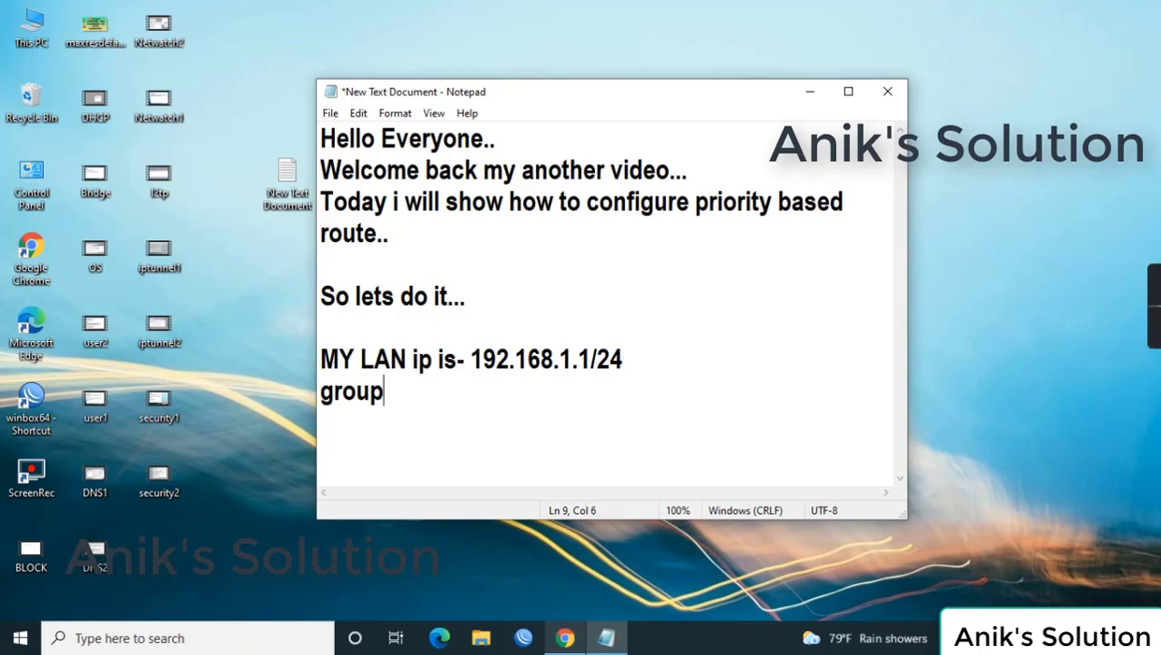
type("A- 19")
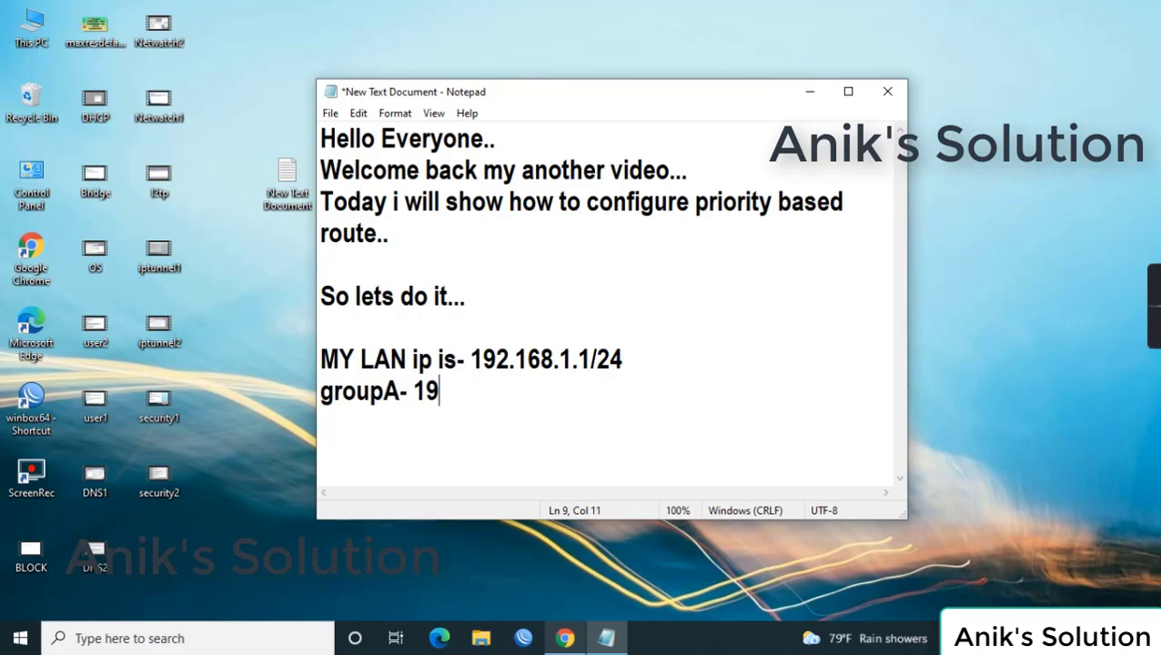
type("2.168.1.")
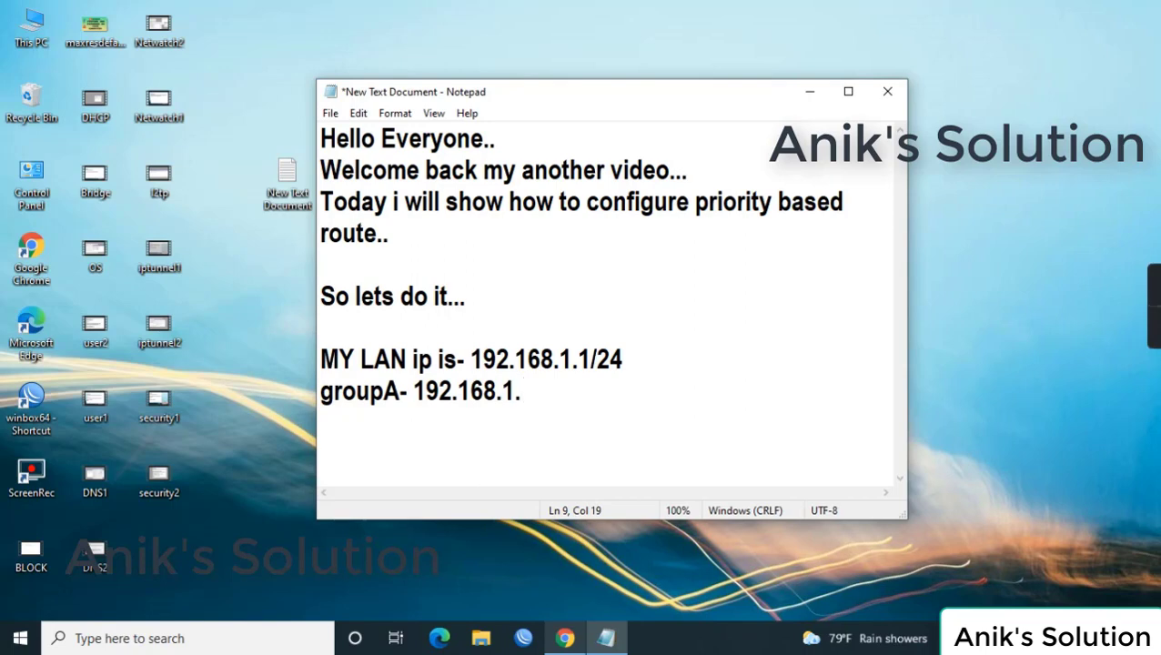
type("0/25")
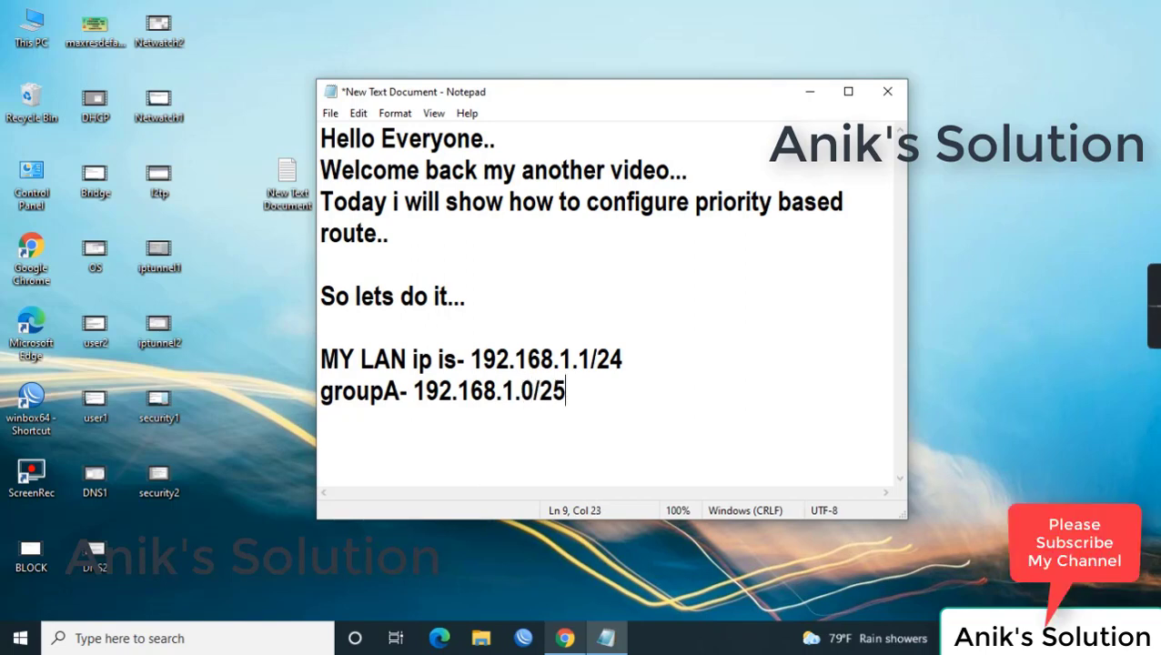
key("Return")
Step: Add the line "groupB- 192.168.1.128/25" under the groupA line
type("g")
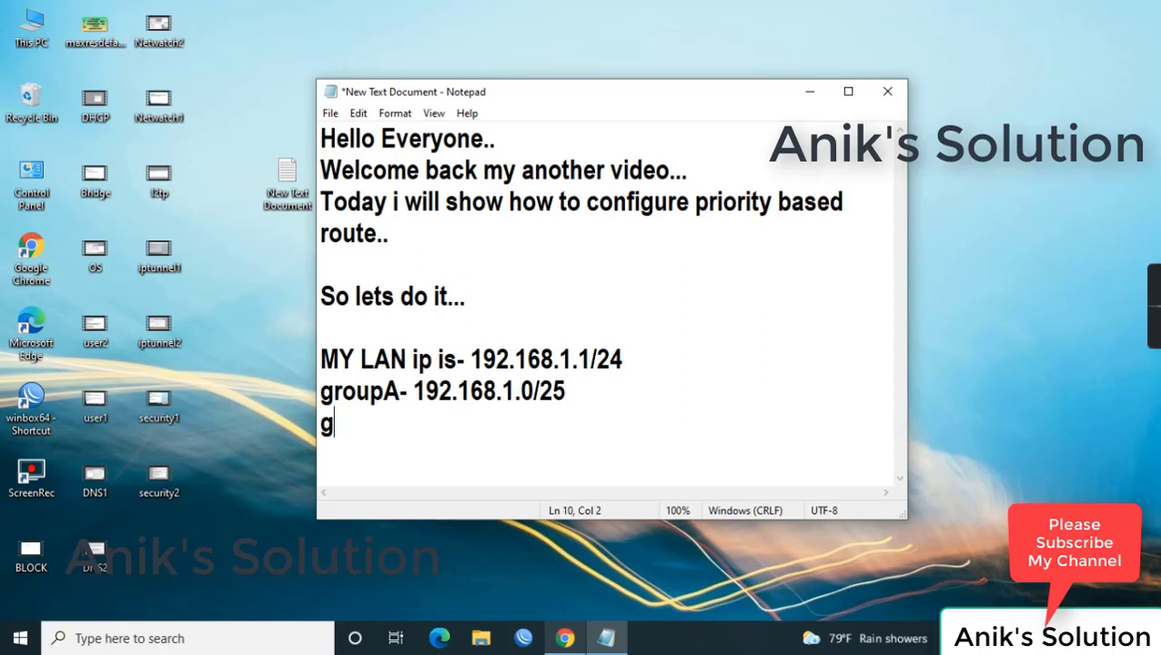
type("roupB")
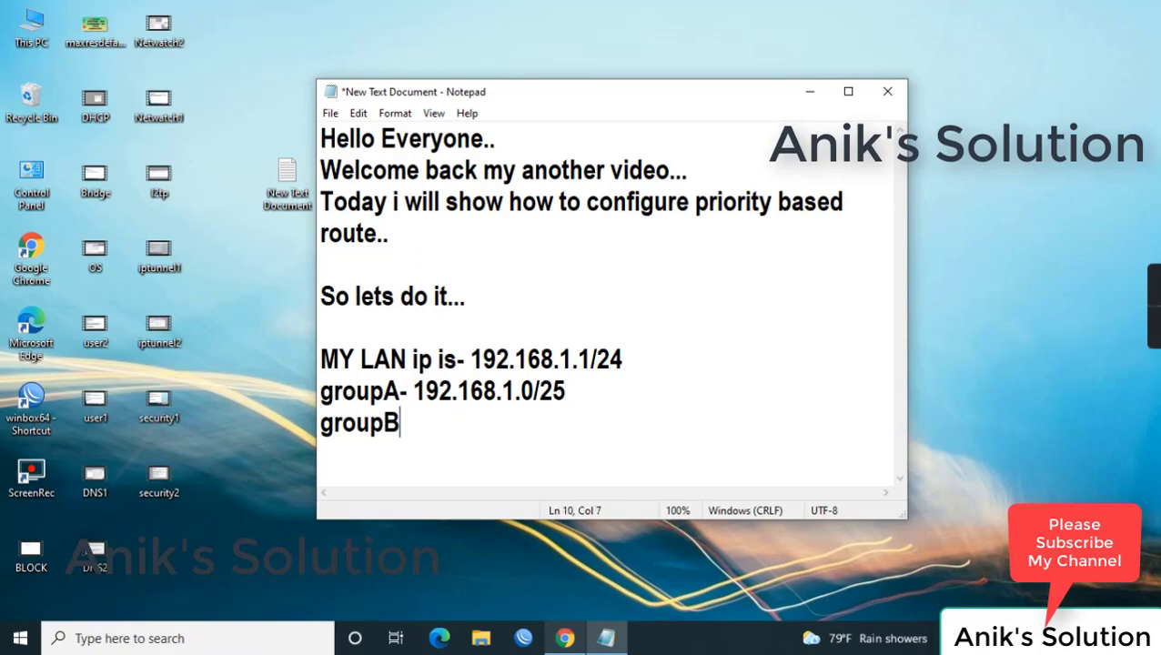
type("- 192")
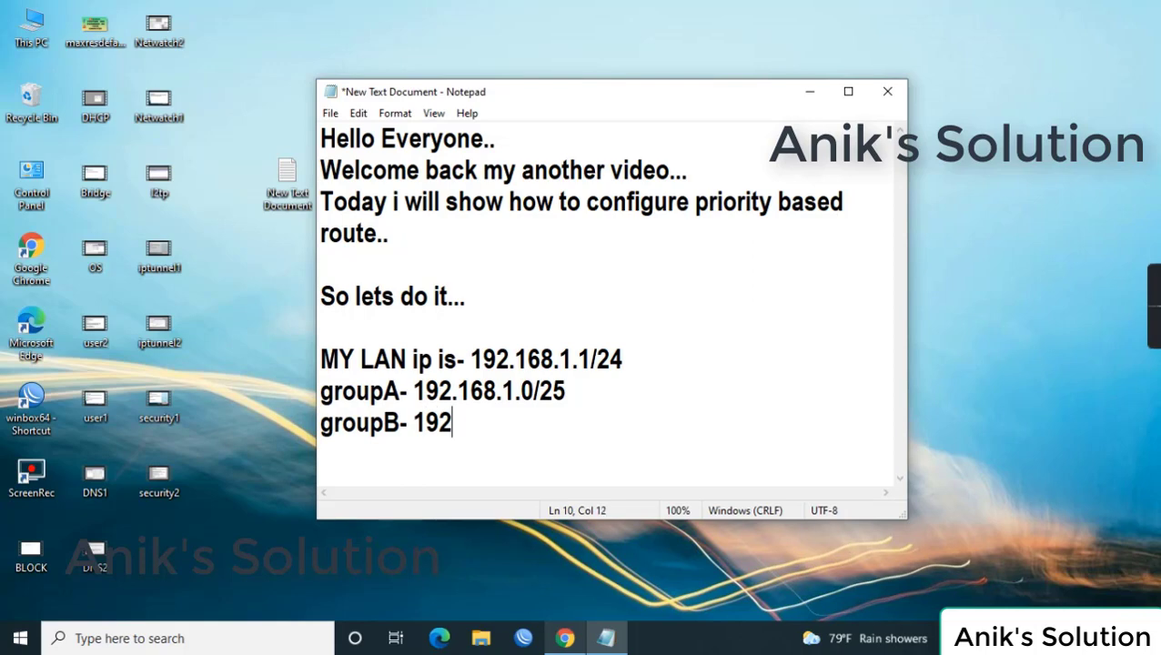
type(".168.1.")
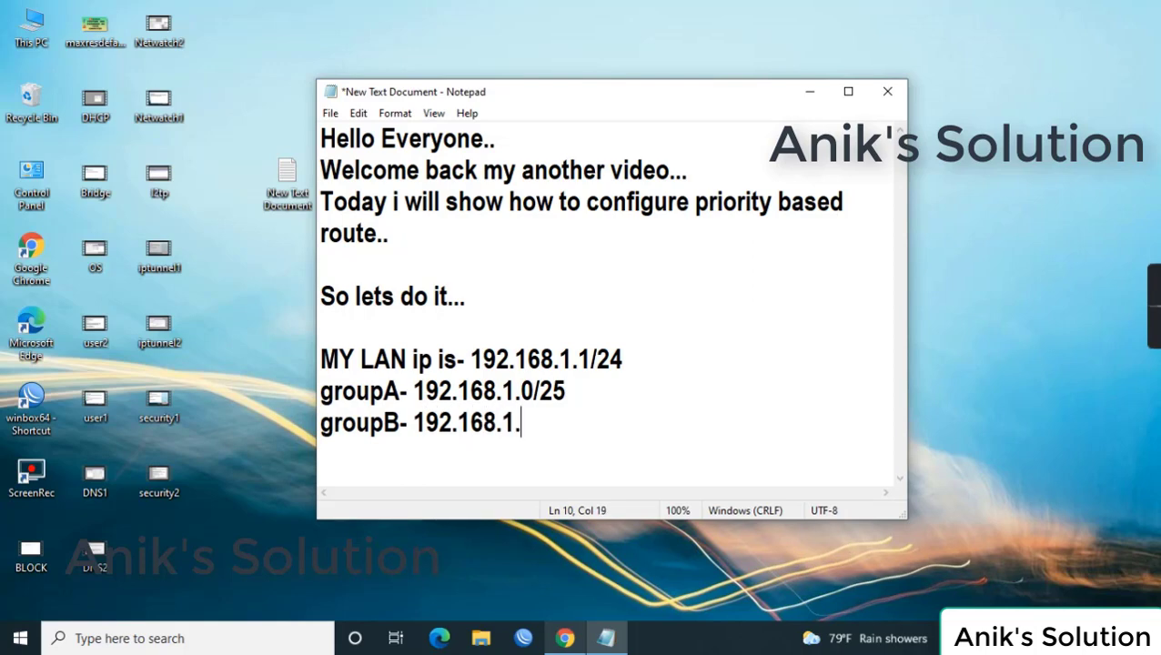
type("128/25")
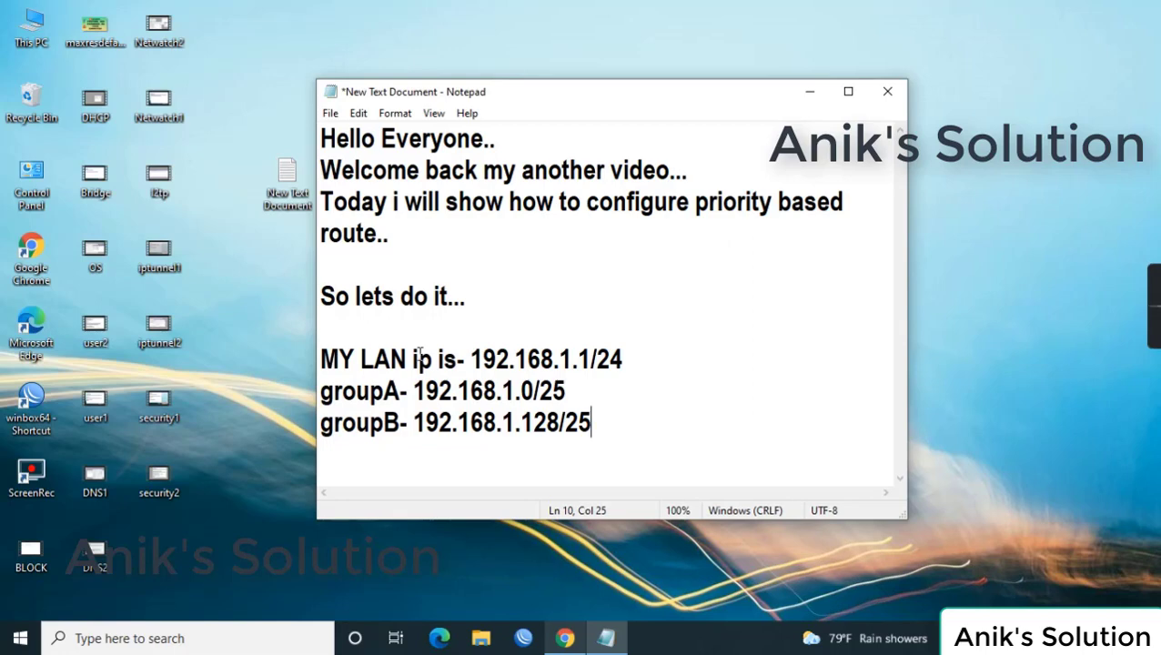
Step: Switch to WinBox, connect to the managed router 175.29.198.114:9666 and close its User List window
left_click(523, 639)
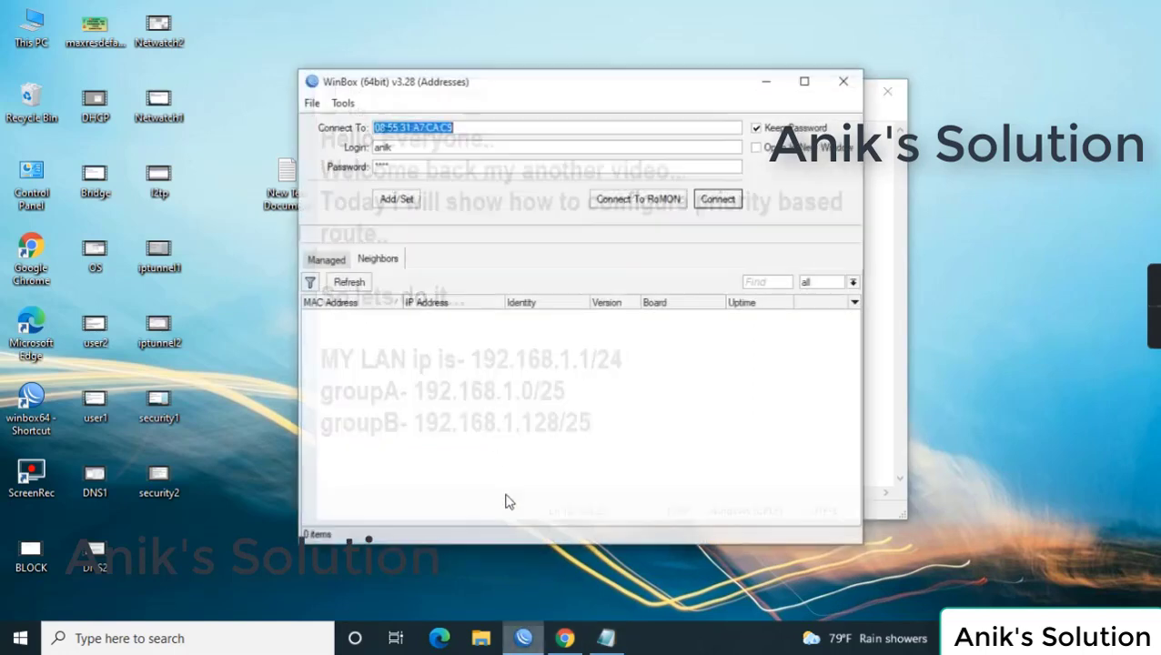
left_click(321, 260)
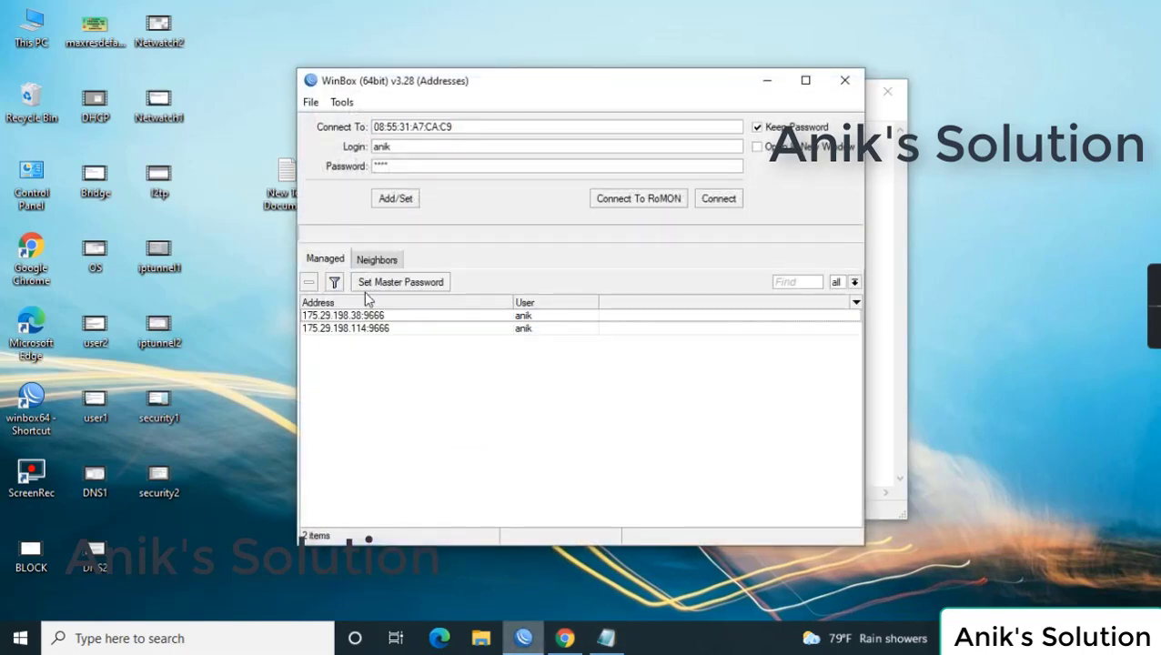
double_click(364, 327)
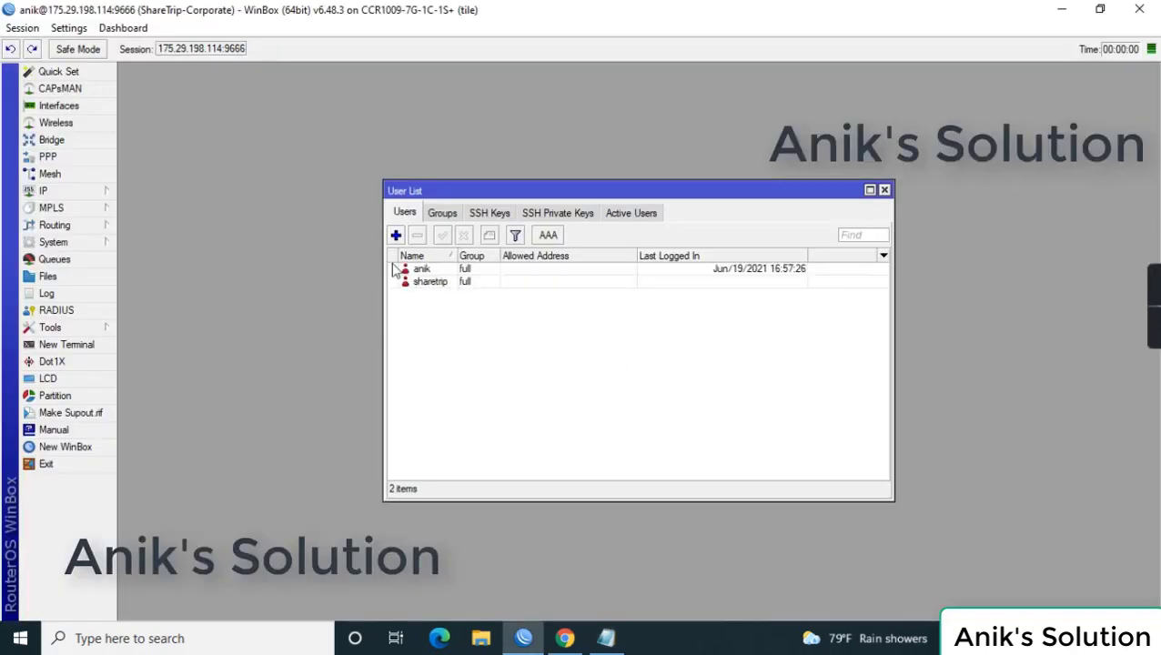
key("Escape")
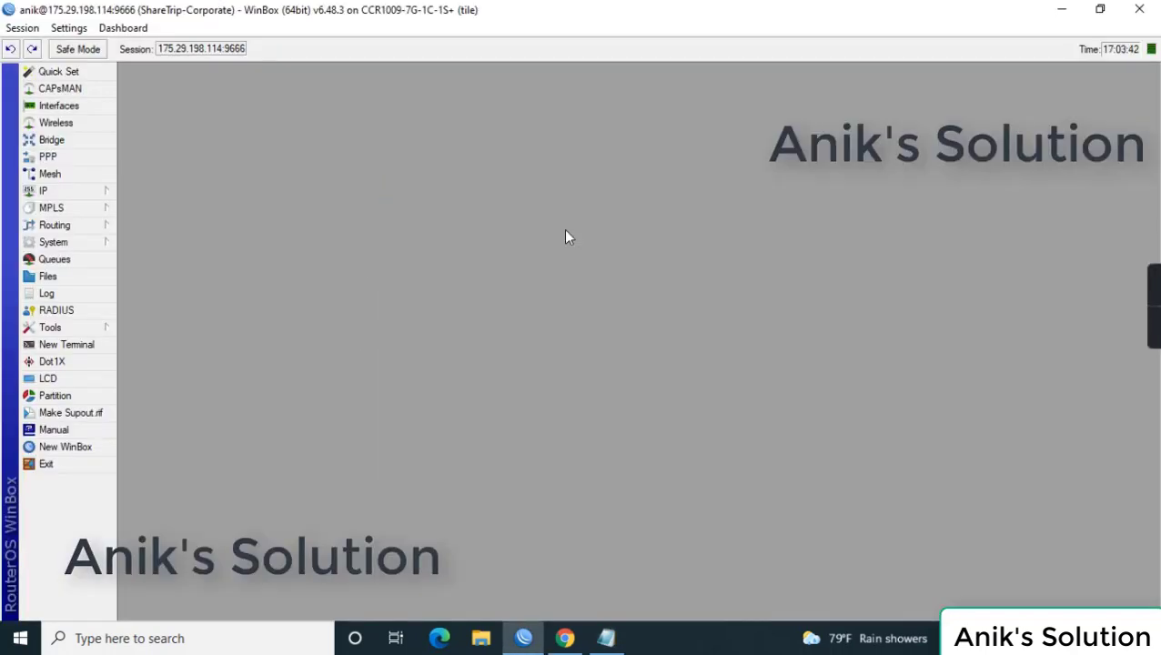
Step: Open the router's IP address list and examine the secondary WAN, primary WAN and 192.168.1.1/24 LAN entries
left_click(84, 194)
left_click(143, 227)
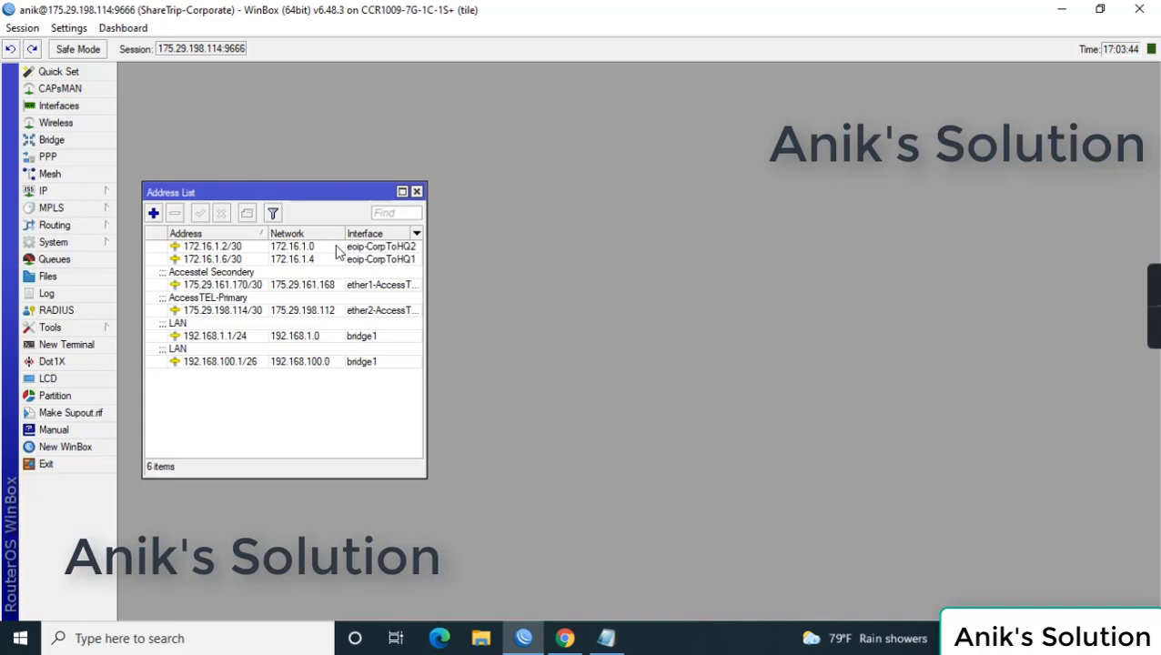
left_click(240, 287)
left_click(242, 311)
left_click(229, 339)
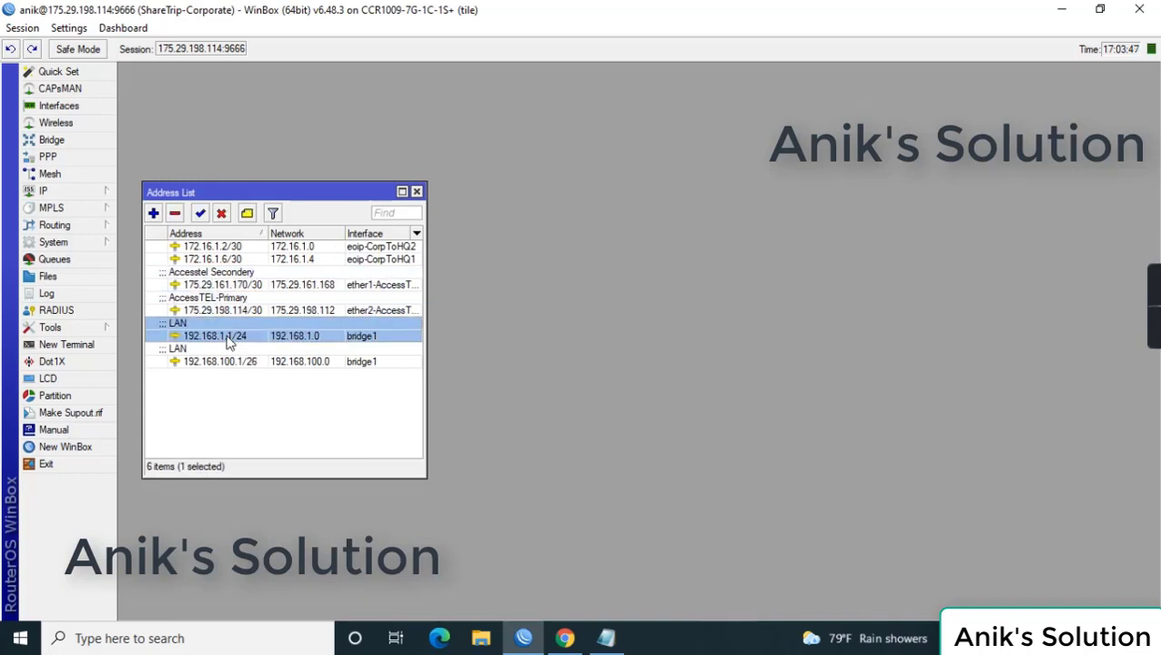
Step: Open the firewall's mangle rules and start a new prerouting rule with source address 192.168.1.1/24
left_click(91, 191)
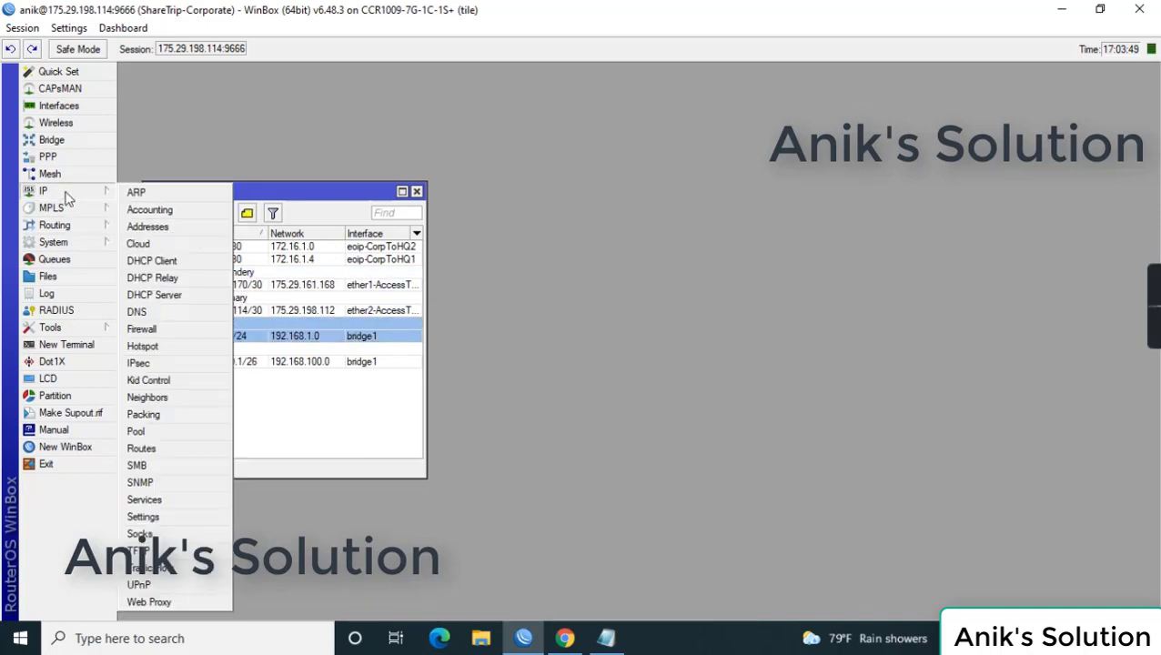
left_click(142, 329)
left_click(361, 215)
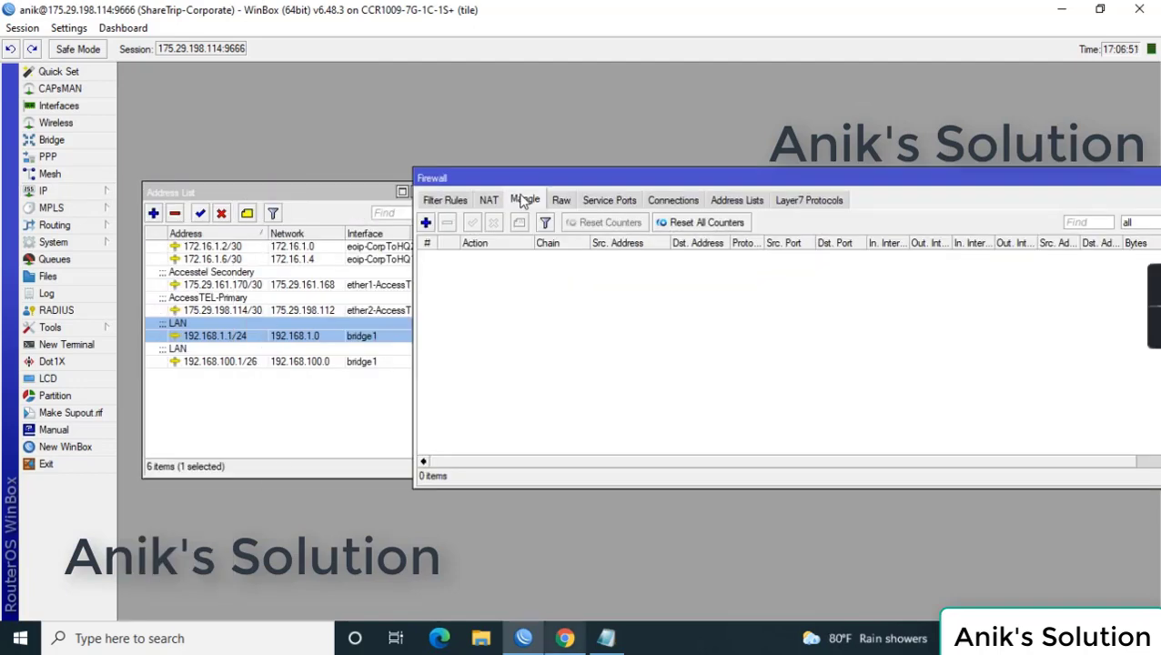
left_click(426, 223)
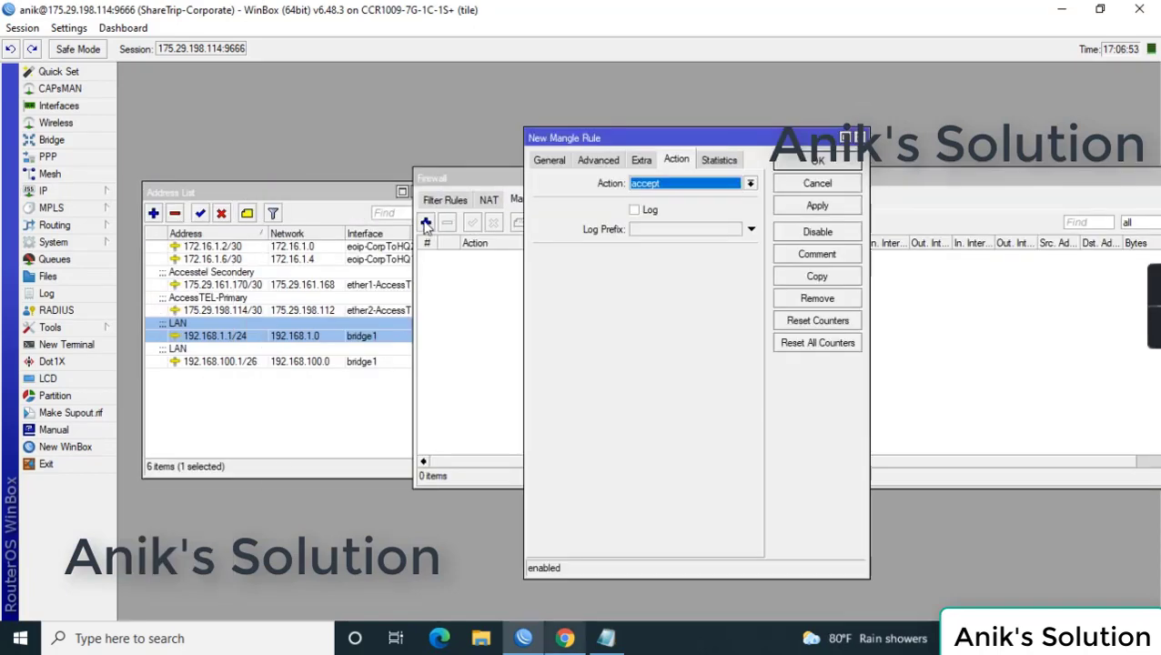
left_click(551, 161)
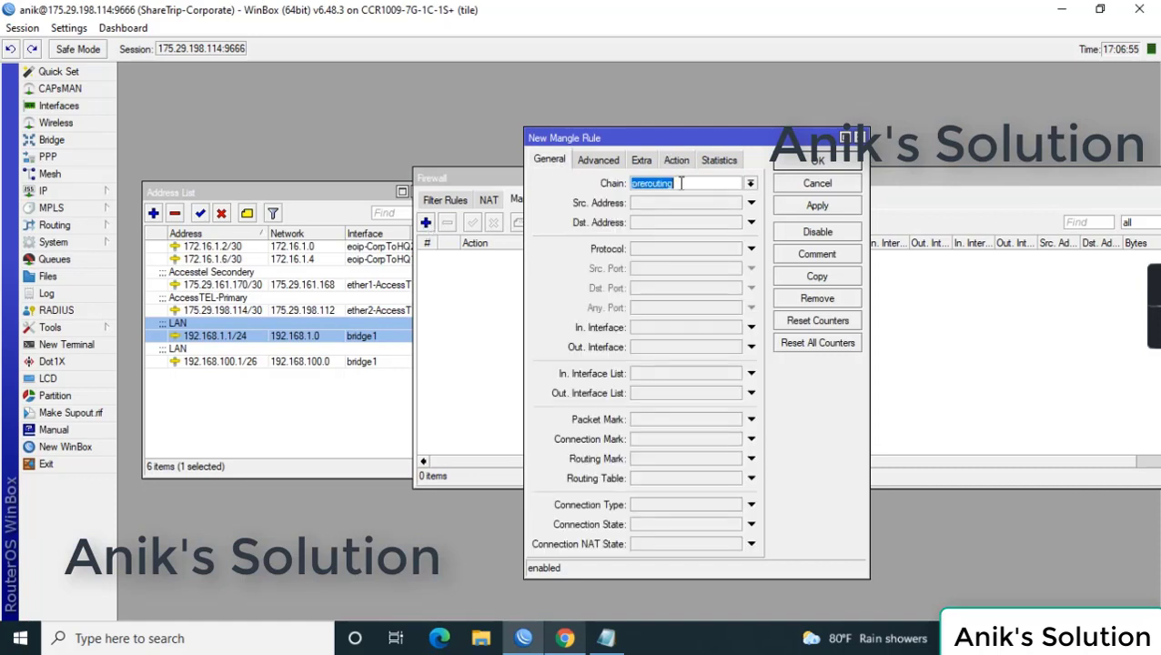
left_click(667, 203)
type("192.168.1.1/24")
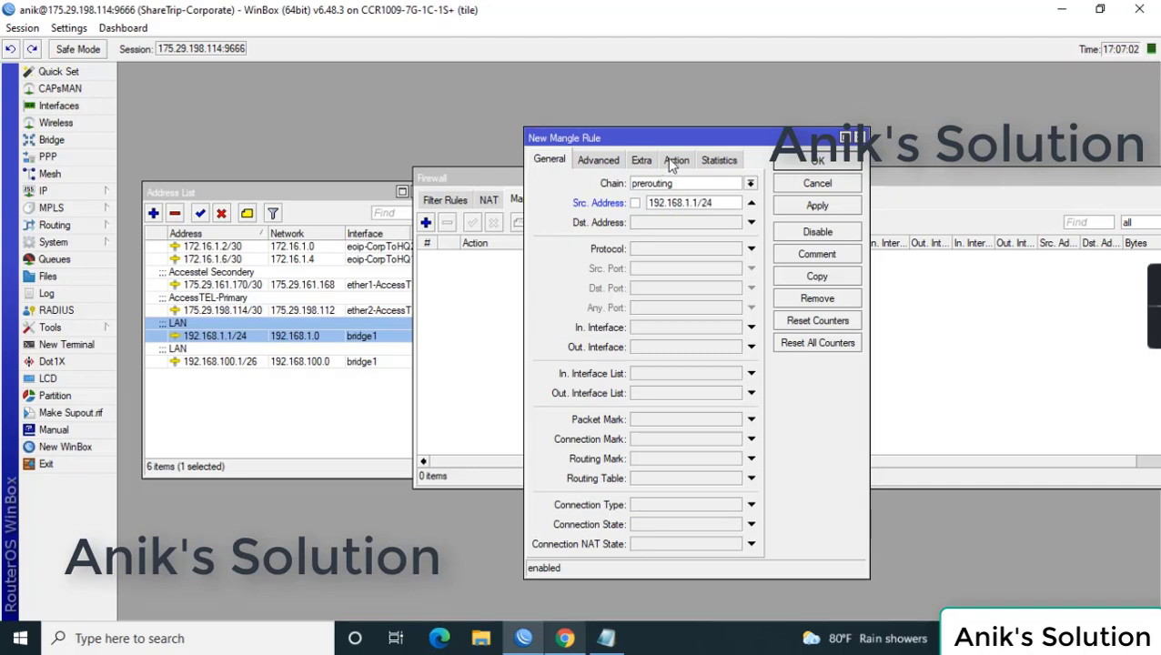
Step: Set the new rule's action to mark routing with the new routing mark ISP1
left_click(675, 164)
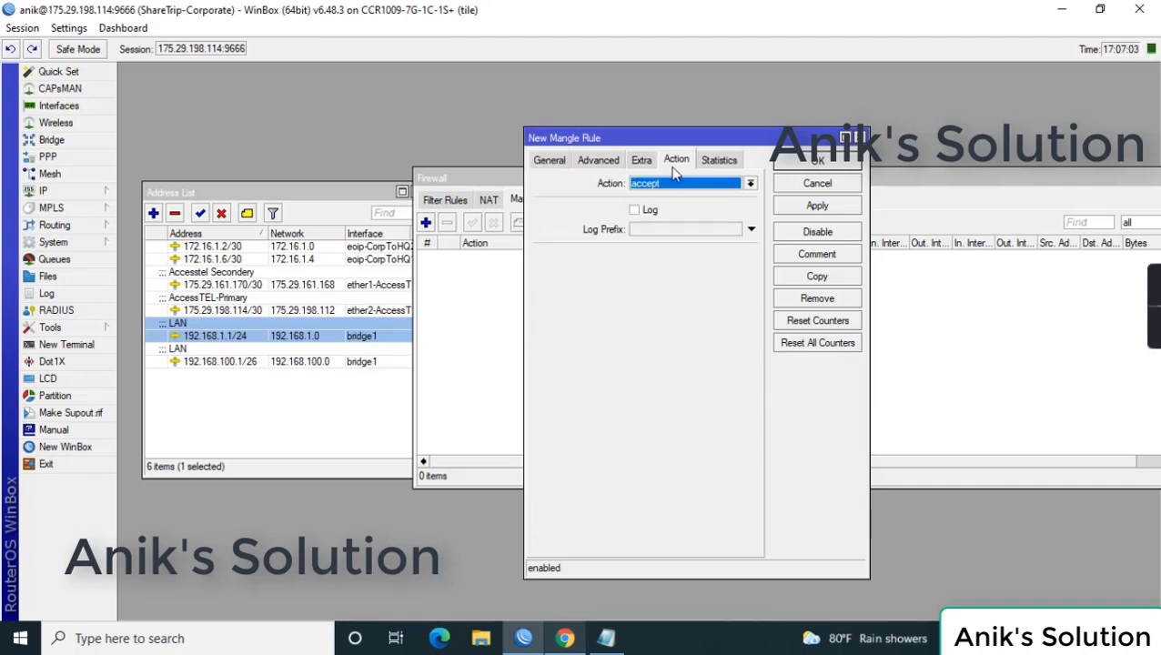
left_click(672, 186)
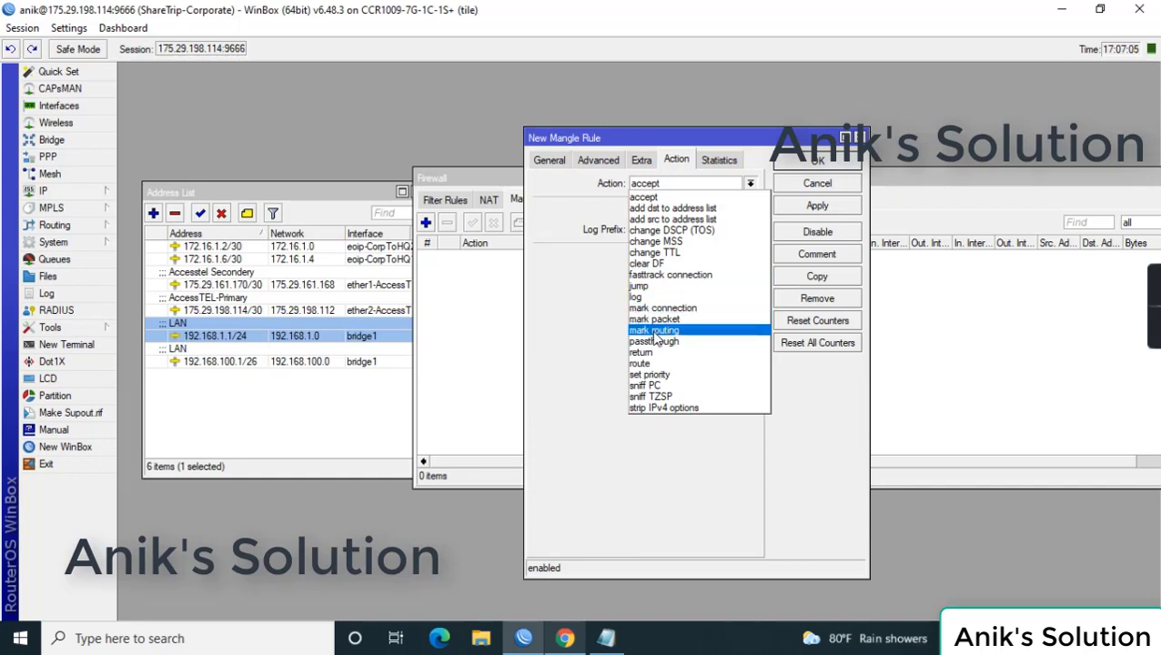
left_click(653, 331)
left_click(639, 256)
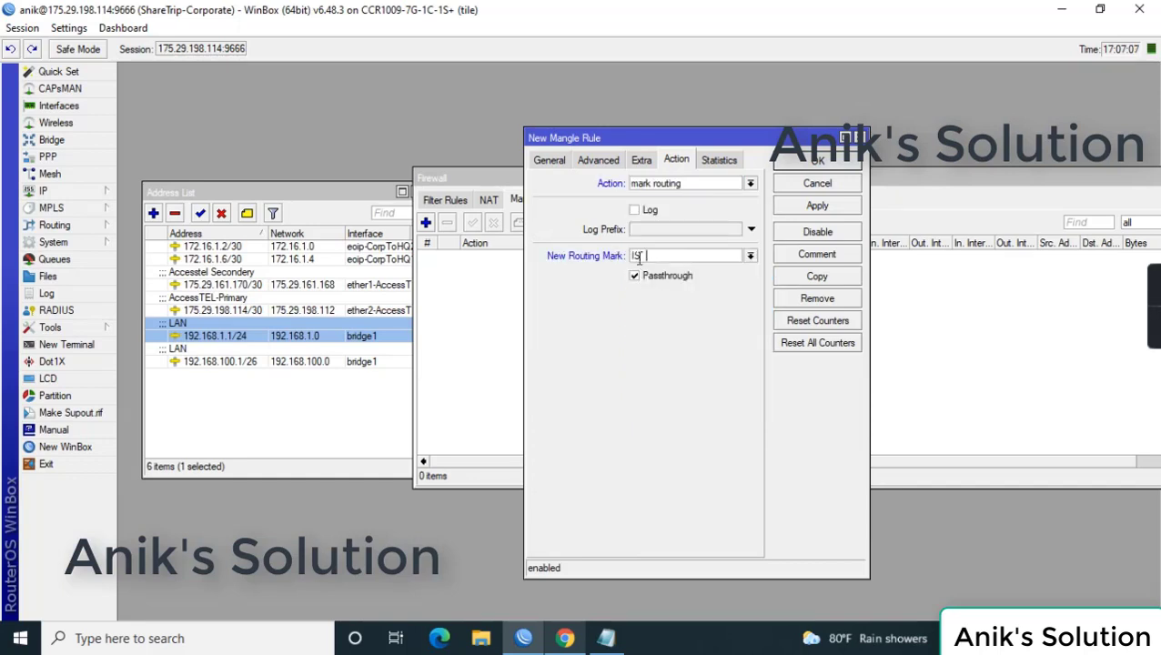
Step: Copy the routing mark ISP1 into the mangle rule's comment and save the rule
left_click_drag(692, 255, 601, 253)
key("ctrl+c")
left_click(805, 258)
key("ctrl+v")
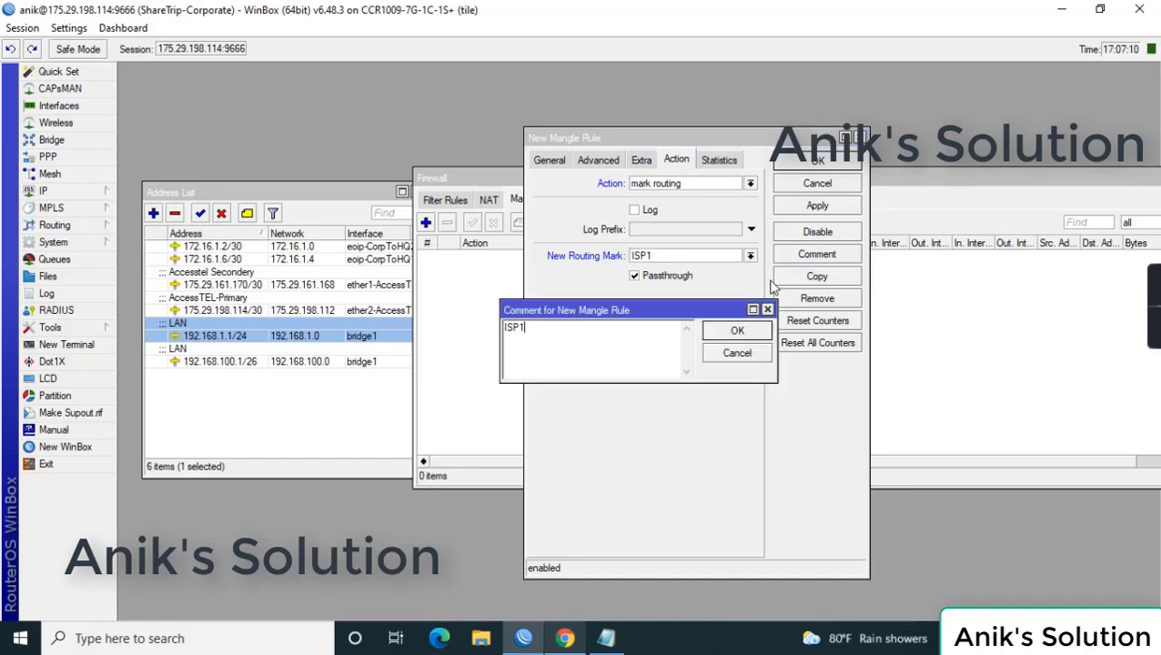
left_click(743, 331)
left_click(793, 161)
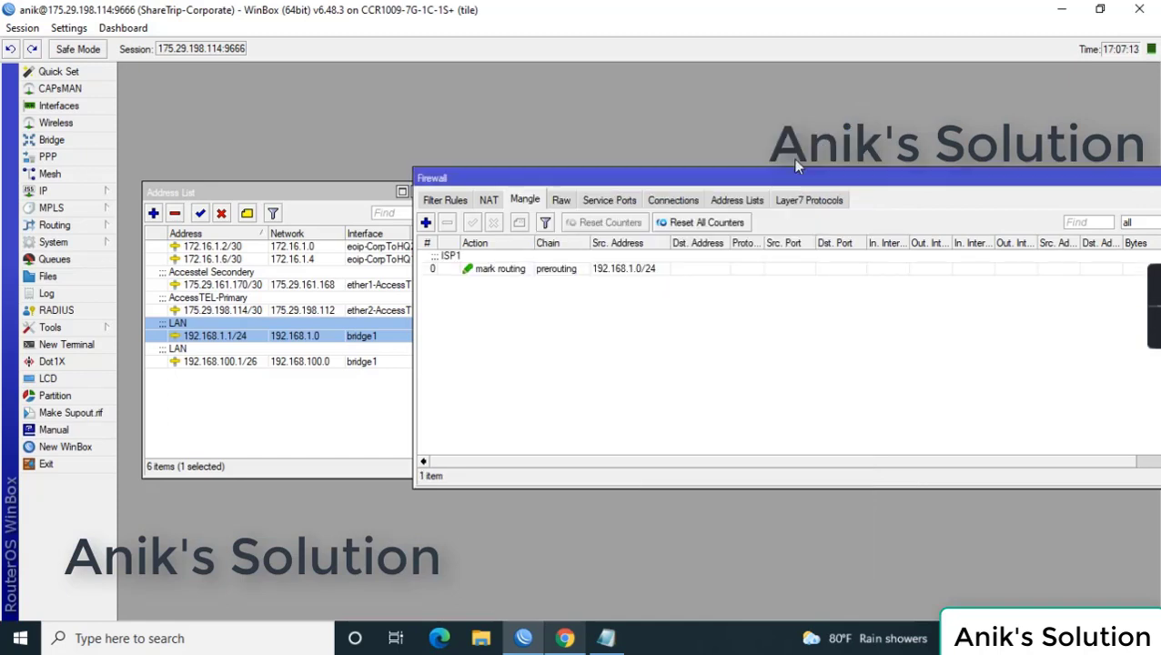
left_click(432, 225)
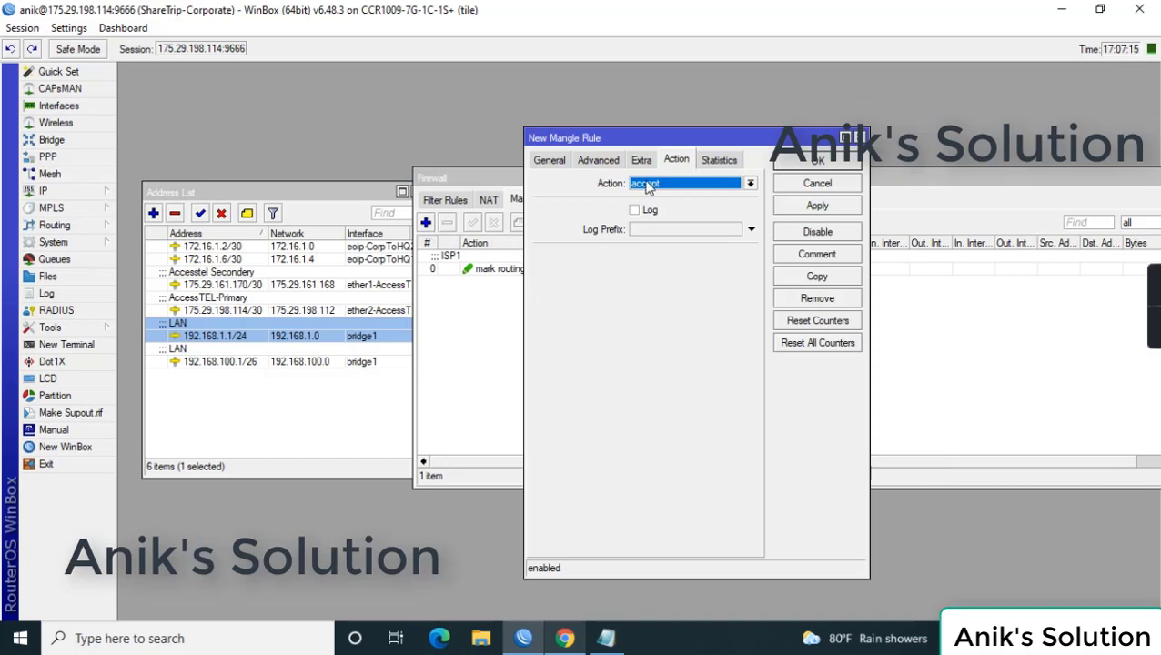
left_click(548, 161)
left_click(658, 203)
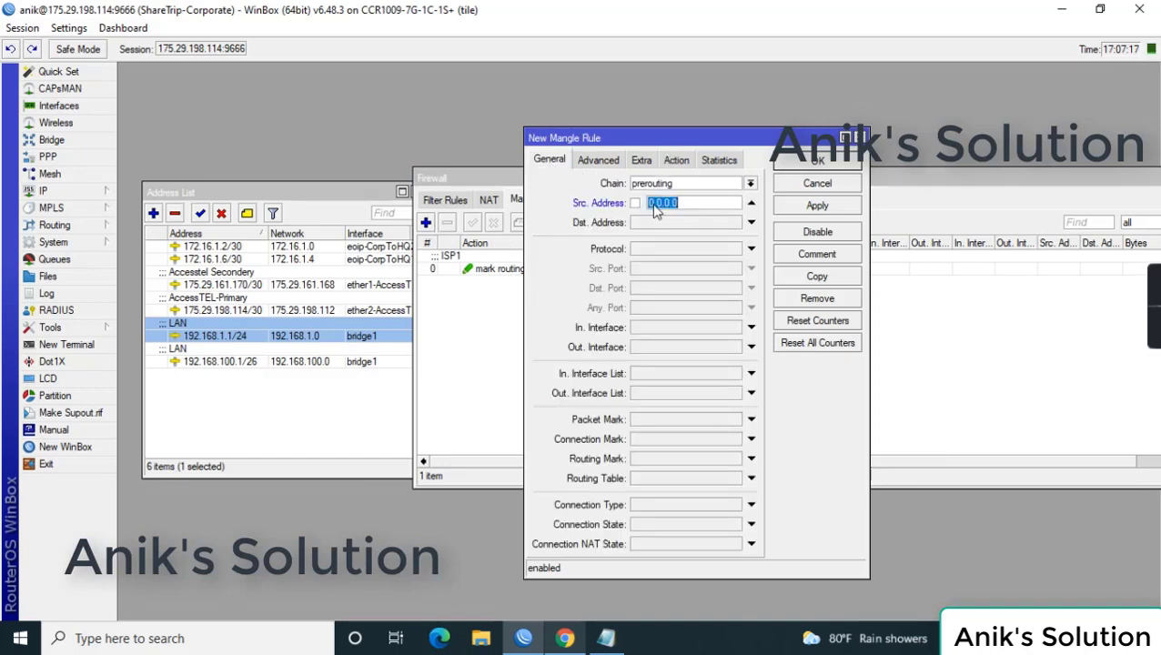
type("192")
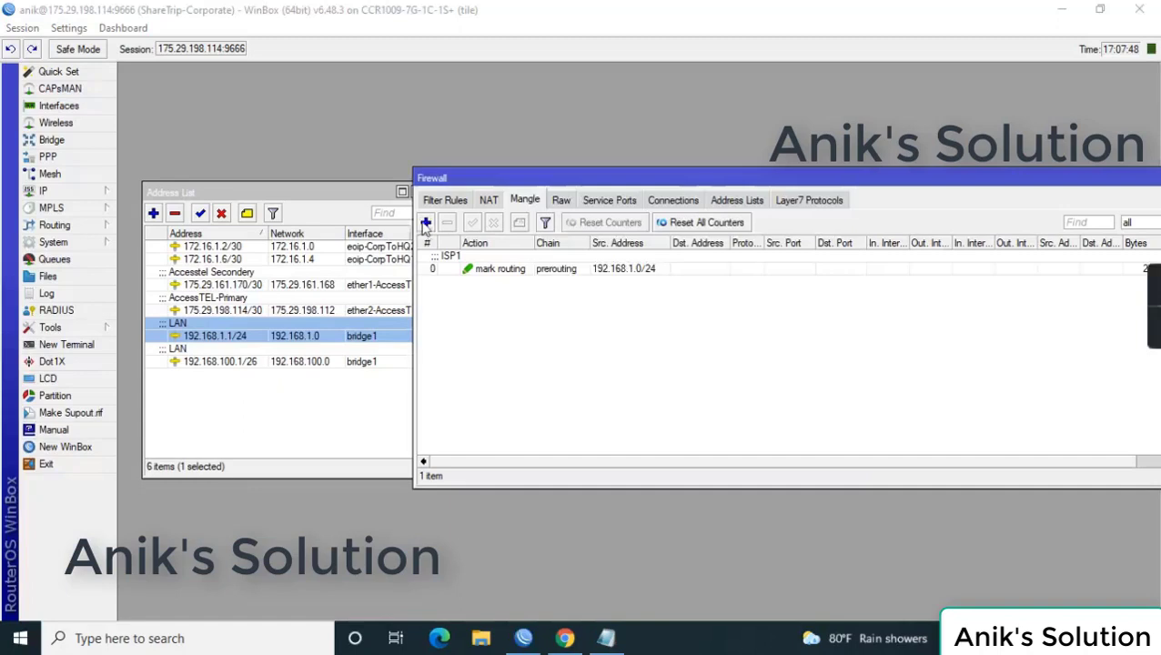
Step: Start a second prerouting mangle rule with source address 192.168.1.128/24
left_click(425, 222)
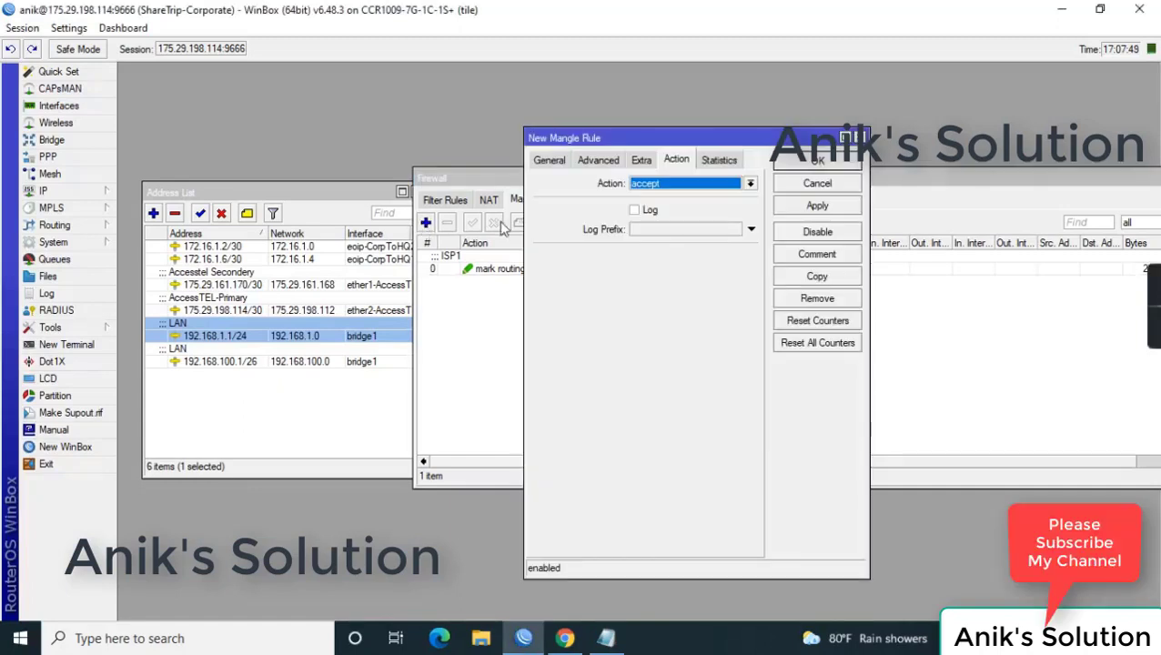
left_click(549, 160)
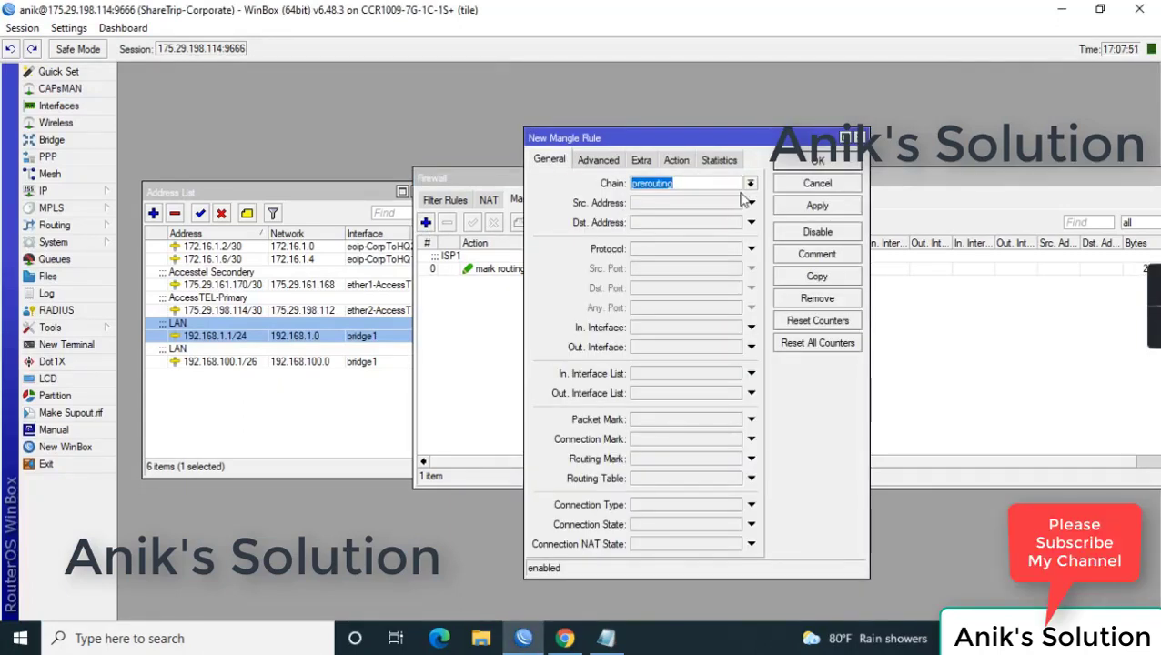
left_click(673, 203)
type("192")
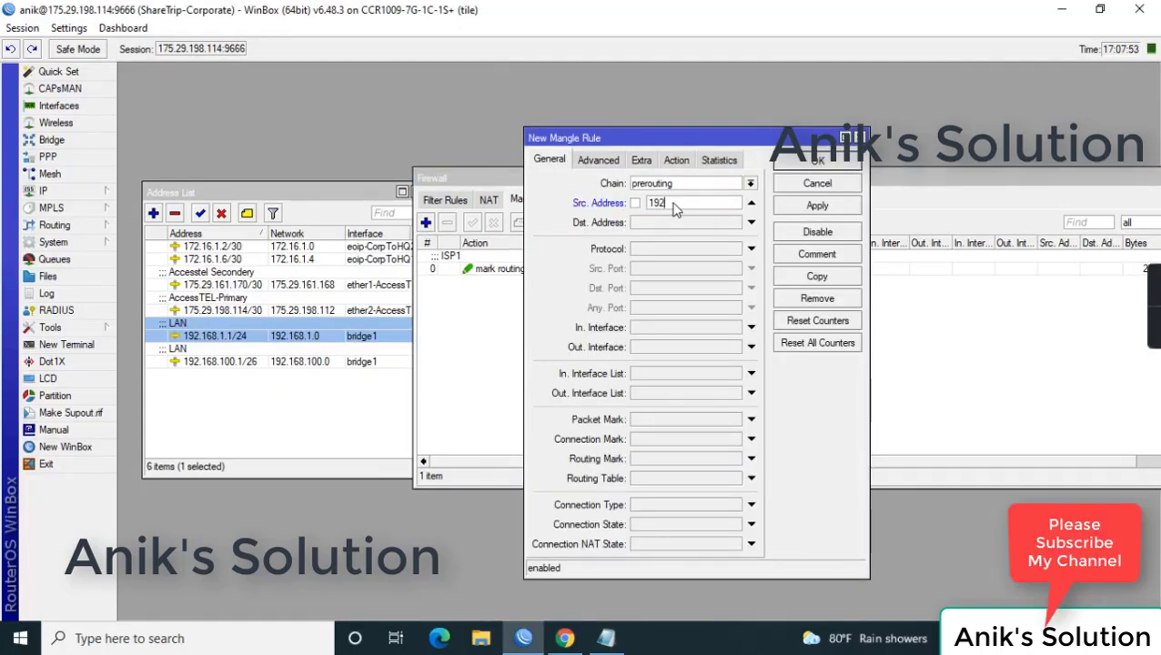
type(".168.1.128/24")
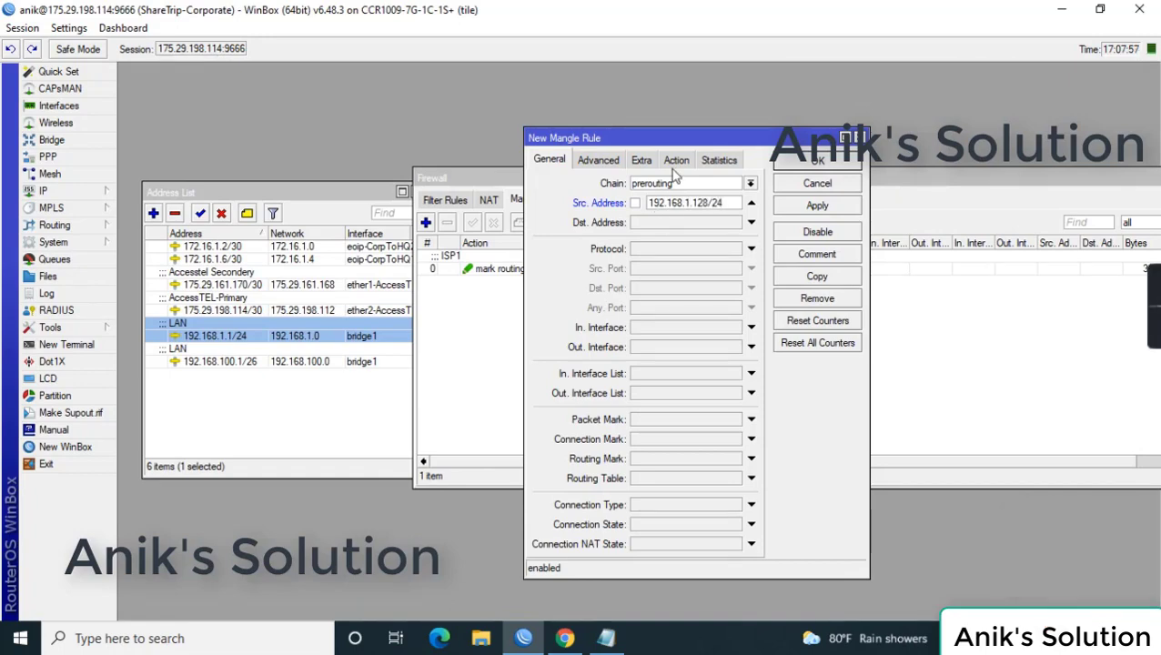
Step: Set the second rule's action to mark routing with the new routing mark ISP2
left_click(678, 161)
left_click(745, 184)
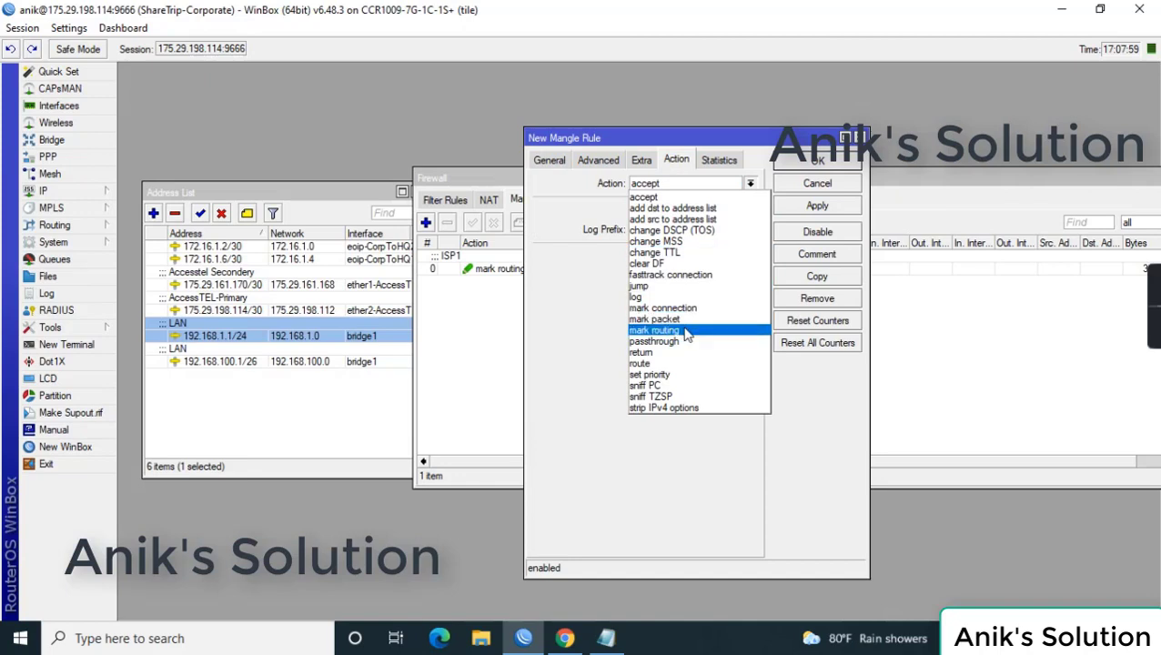
left_click(687, 330)
left_click(679, 256)
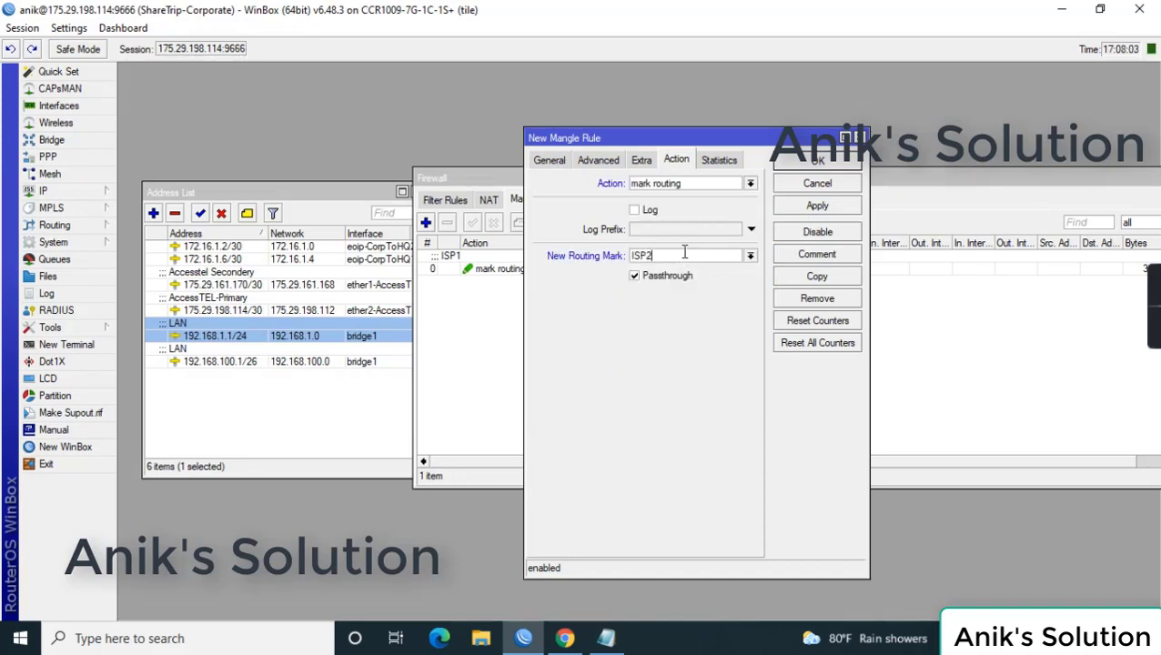
Step: Copy the routing mark ISP2 into the second mangle rule's comment and save the rule
left_click_drag(684, 255, 600, 264)
left_click(816, 254)
key("ctrl+v")
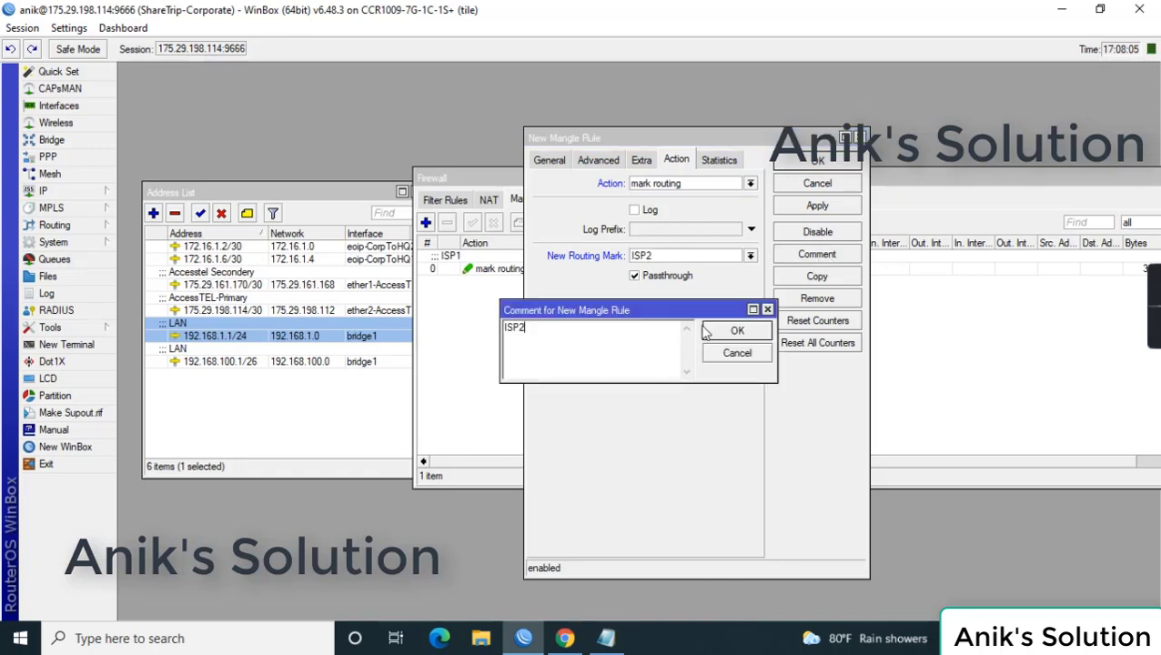
left_click(736, 331)
left_click(791, 164)
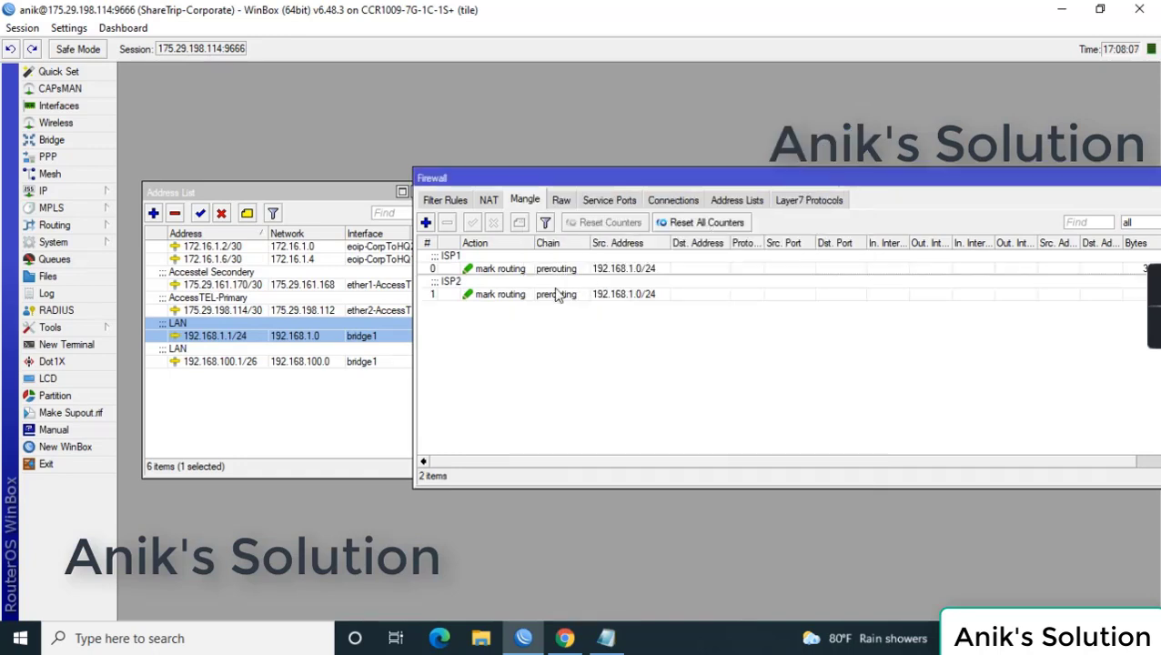
Step: Open the IP route list and assign routing mark ISP1 to the default route through the AccessTEL-Primary gateway 175.29.198.113
left_click(60, 190)
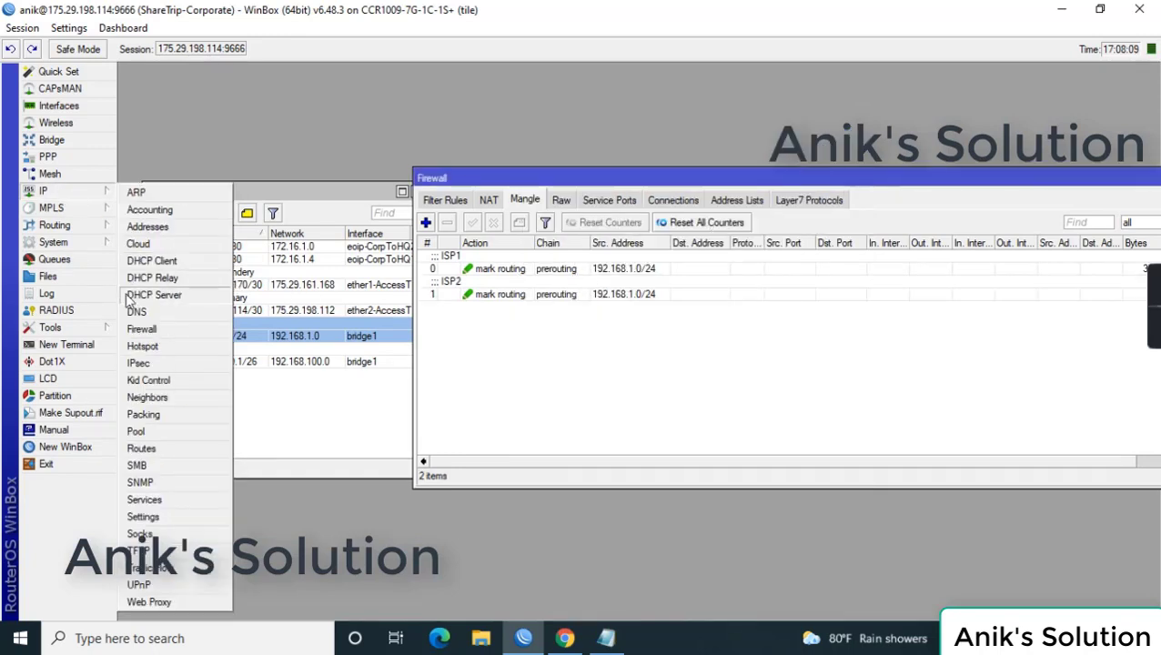
left_click(226, 452)
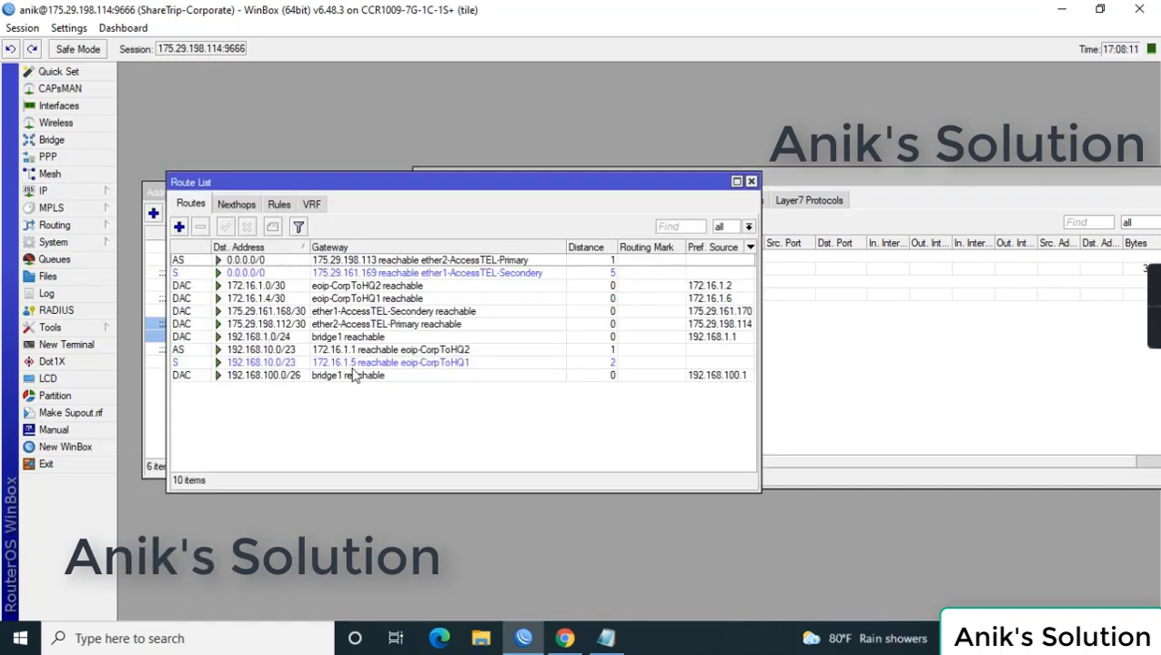
double_click(357, 261)
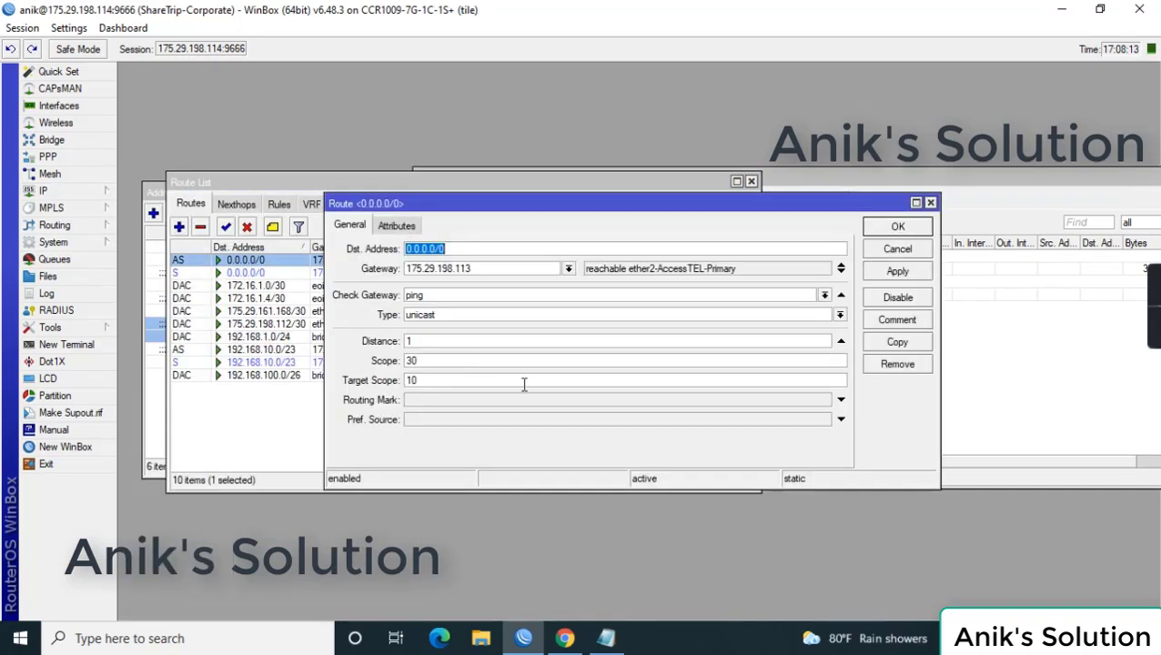
left_click(841, 399)
left_click(824, 399)
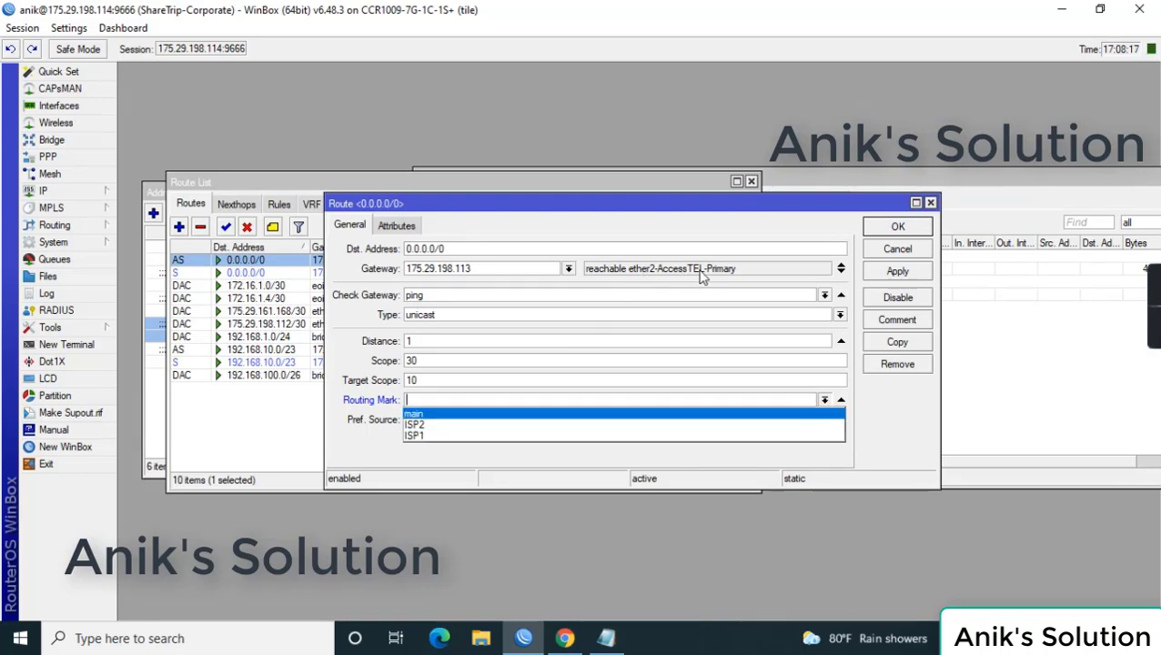
left_click(434, 443)
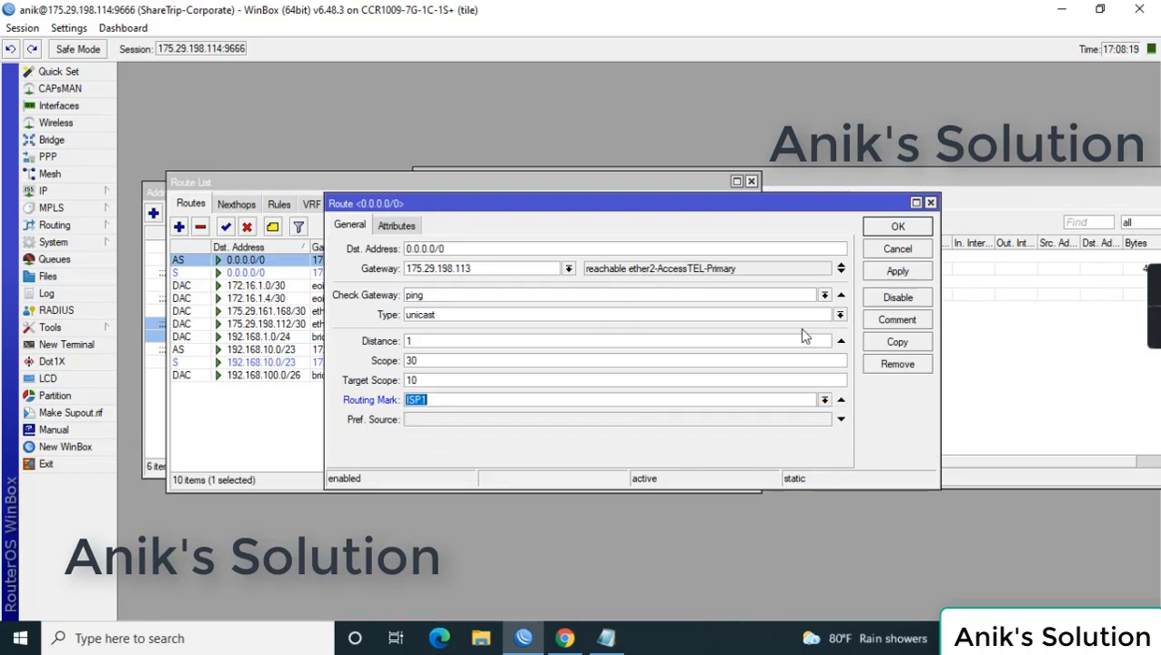
left_click(894, 272)
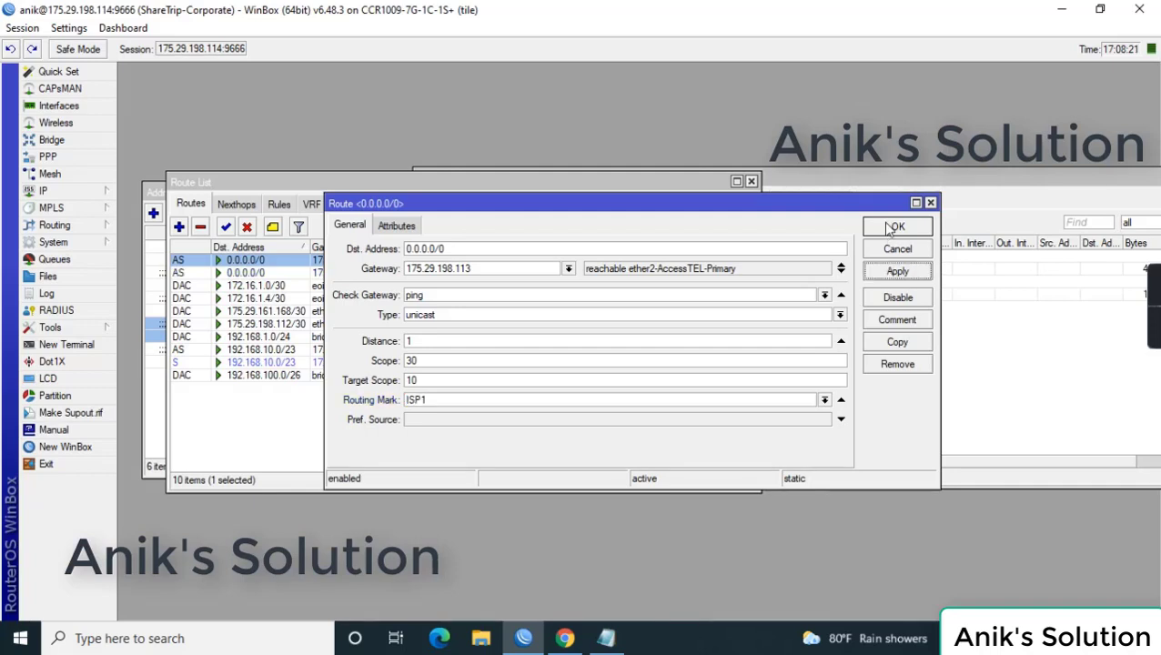
left_click(890, 229)
Step: Assign routing mark ISP2 to the default route through the AccessTEL-Secondery gateway 175.29.161.169
double_click(489, 275)
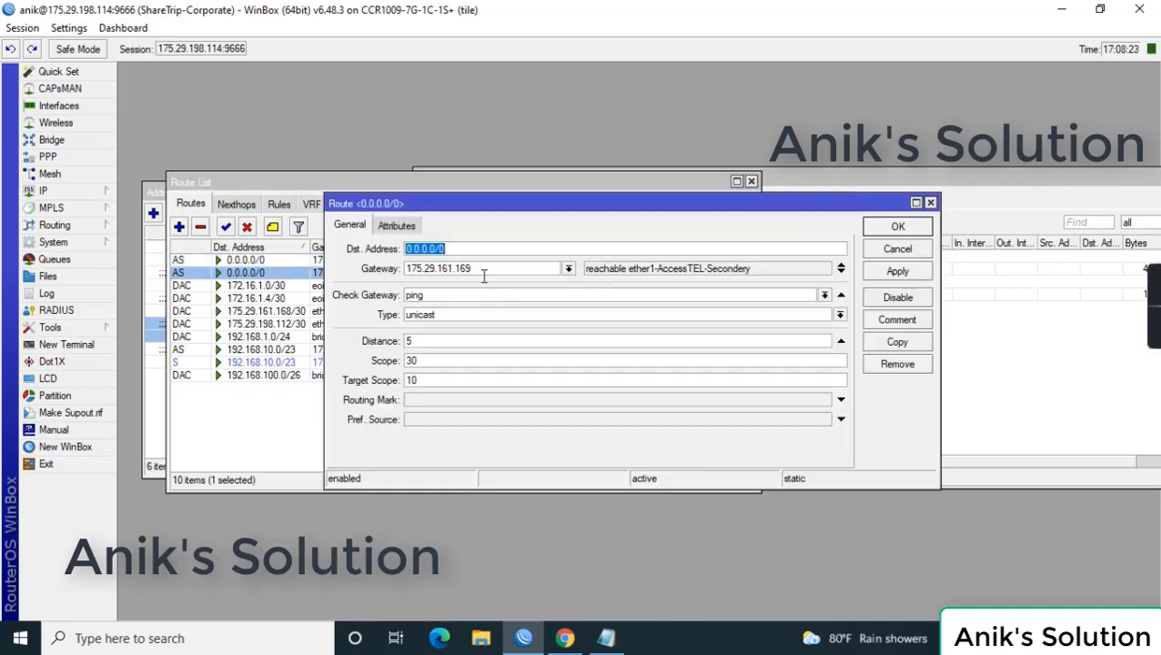
left_click(840, 401)
left_click(824, 401)
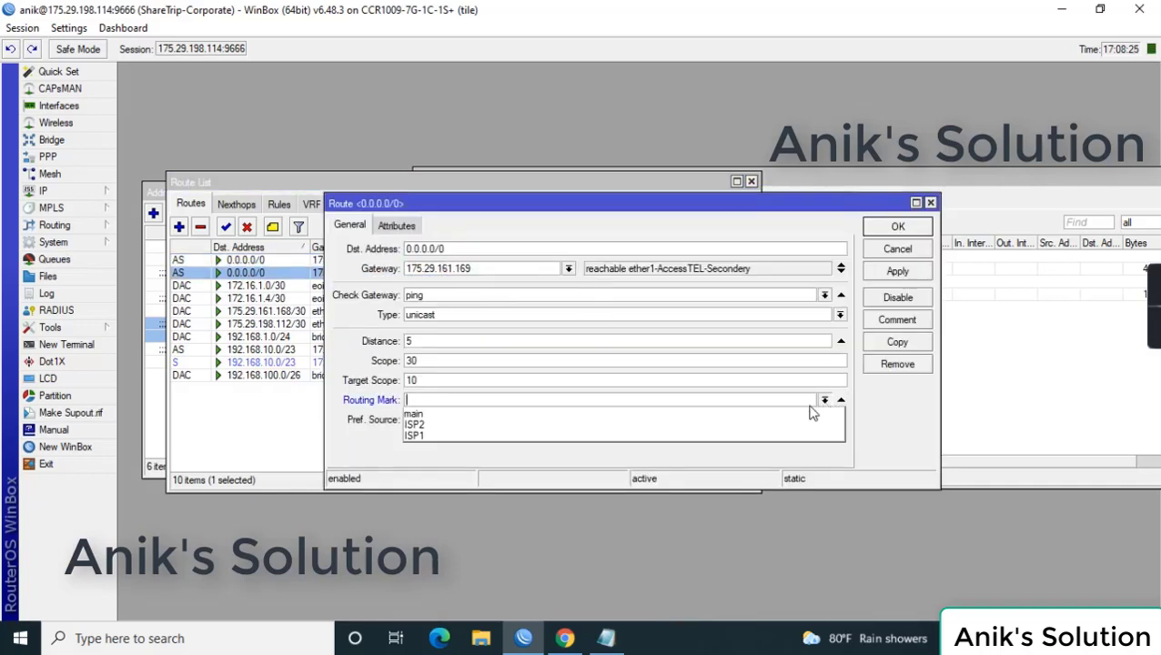
left_click(712, 425)
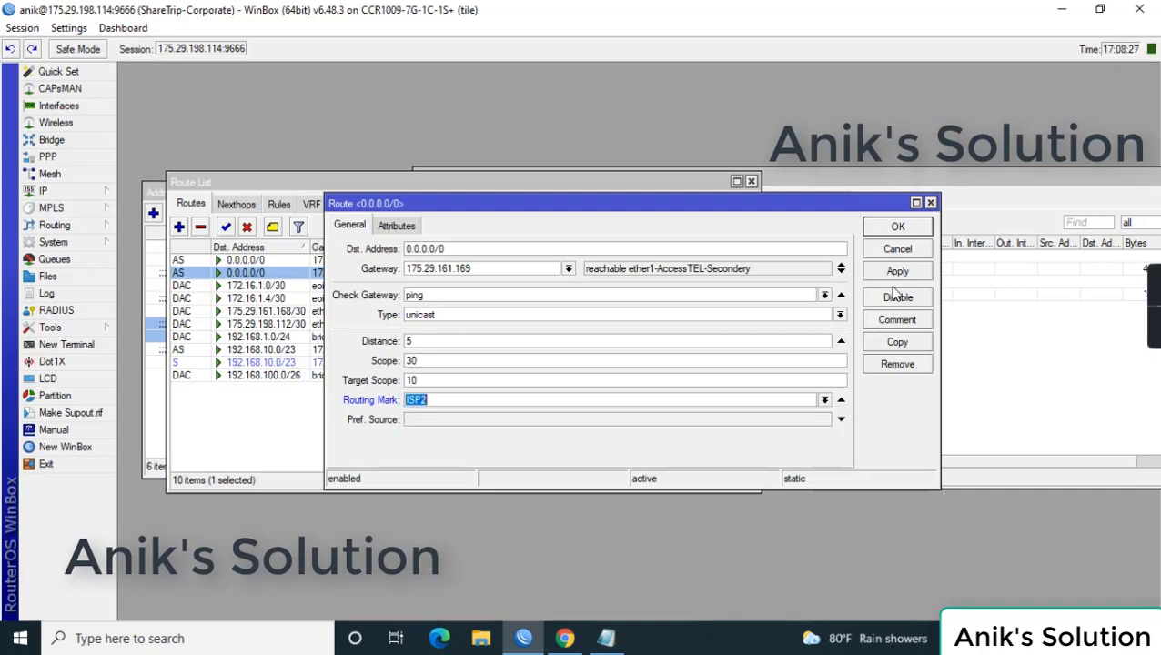
left_click(895, 272)
left_click(892, 228)
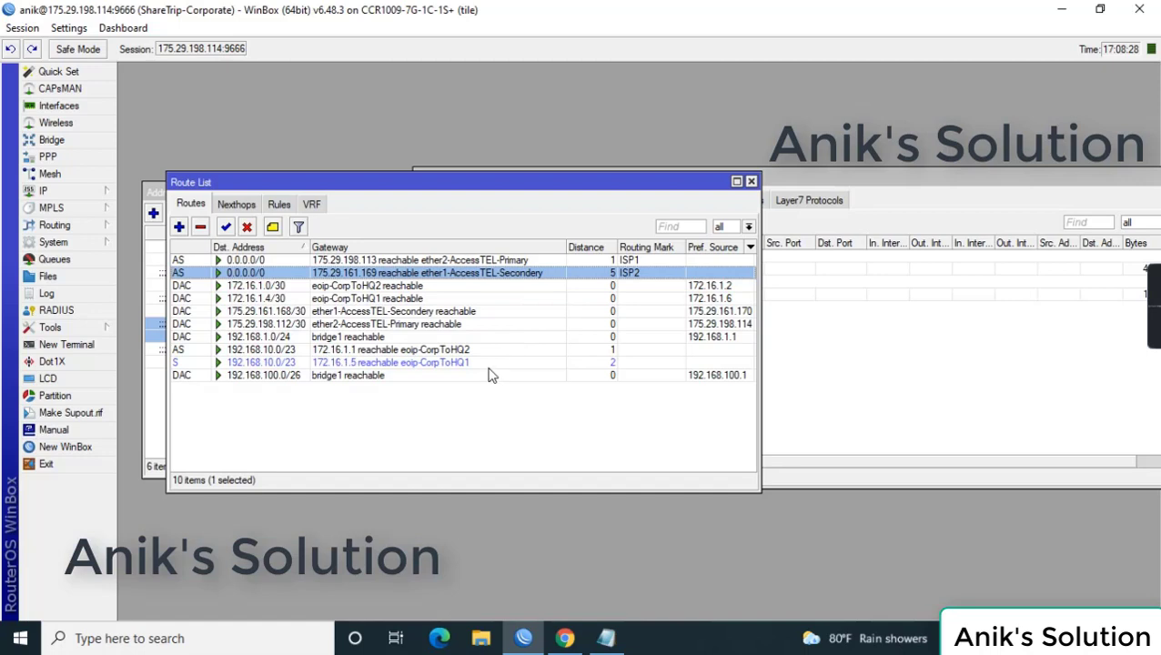
Step: Bring the Firewall mangle list fully into view and run a speed test at fast.com in Microsoft Edge
left_click(769, 182)
left_click_drag(821, 182, 584, 195)
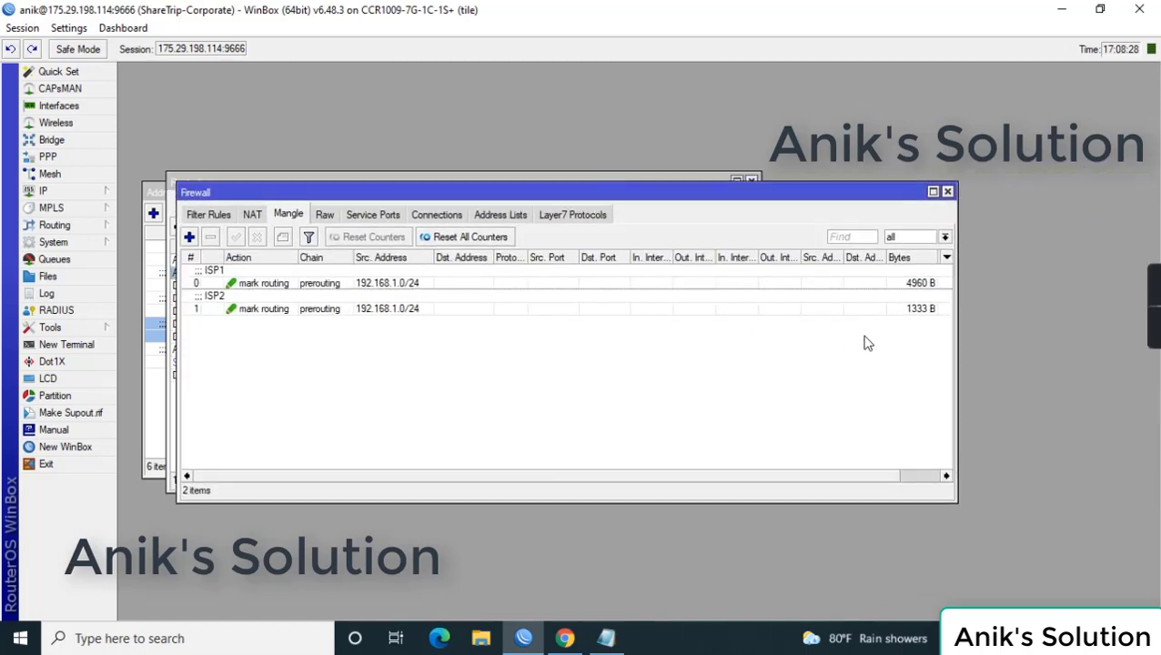
left_click(439, 642)
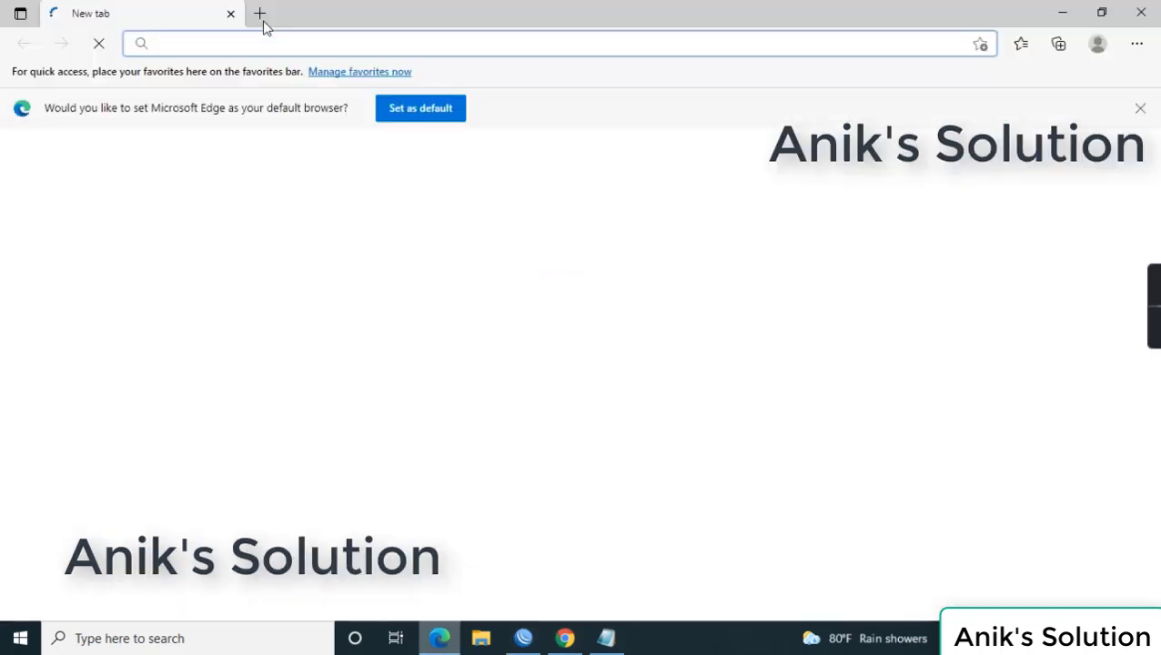
left_click(241, 42)
type("fast")
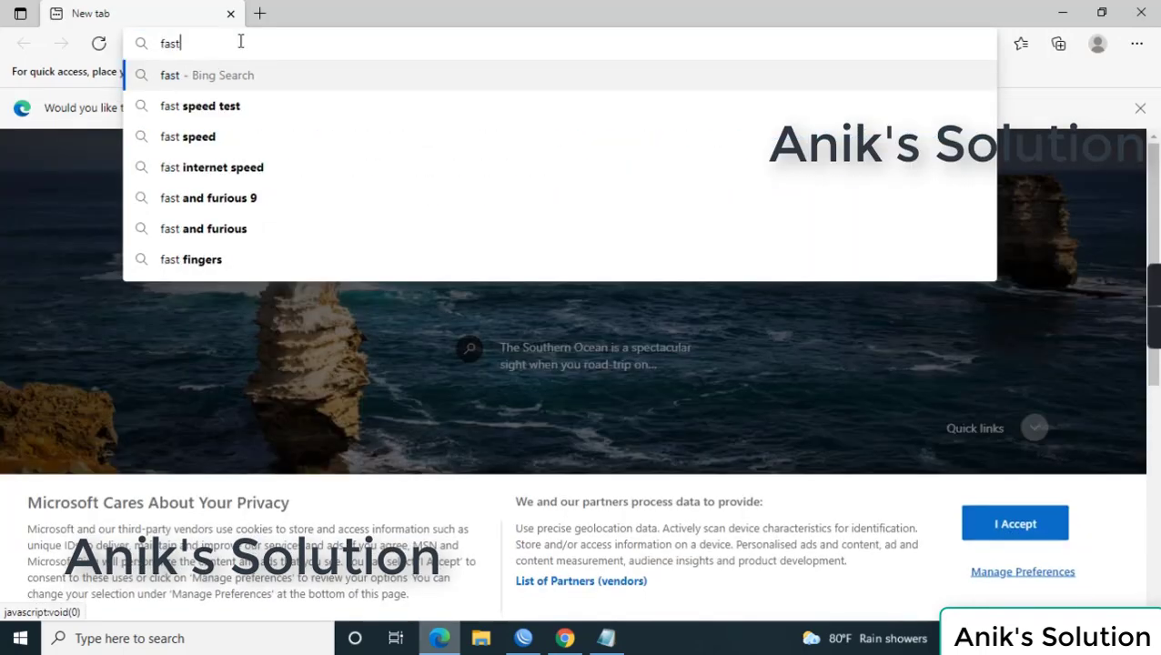
type(".com")
key("Return")
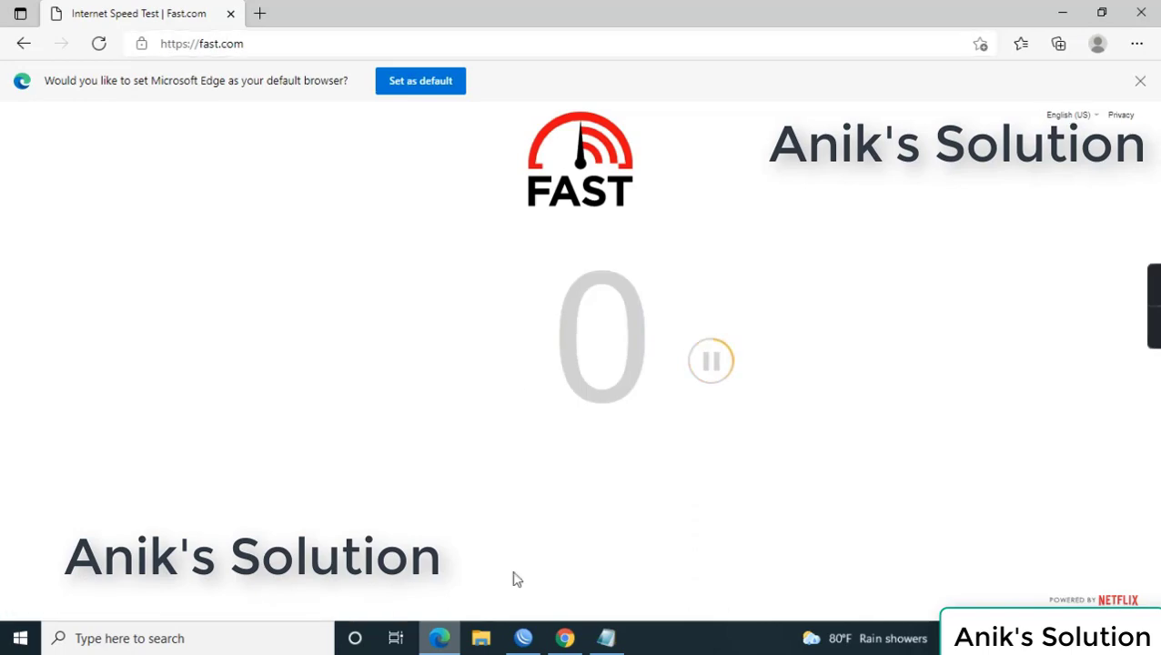
Step: Switch to the Notepad notes and add the line "Our Policy Based Security Now working...." below the group subnets
left_click(523, 638)
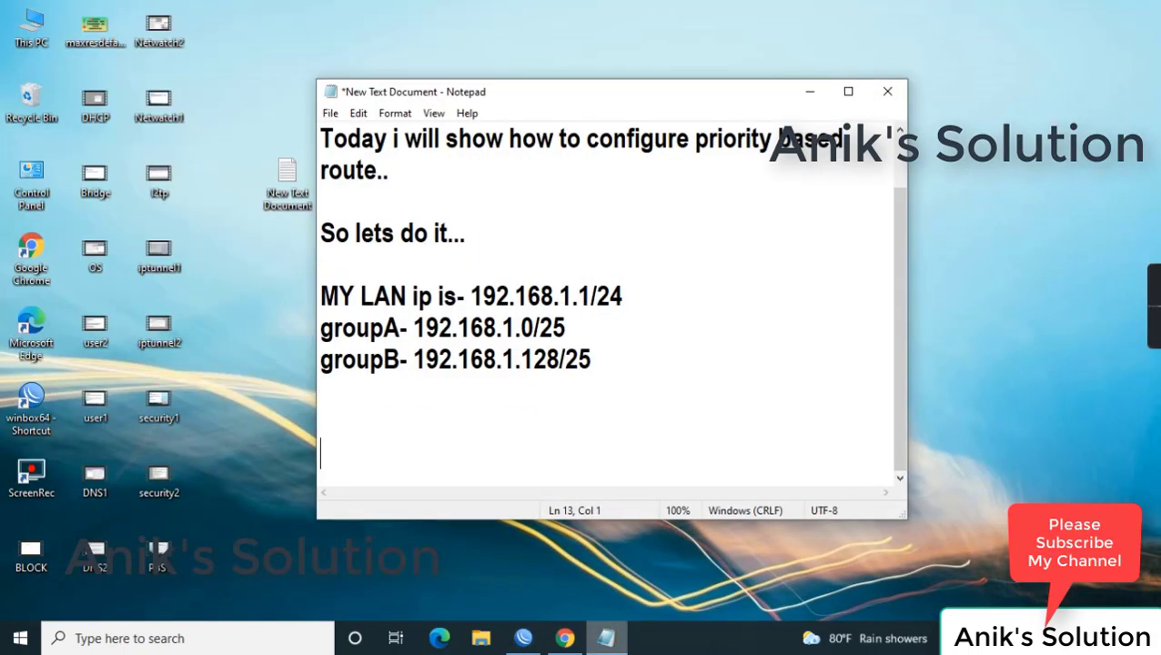
type("Our ")
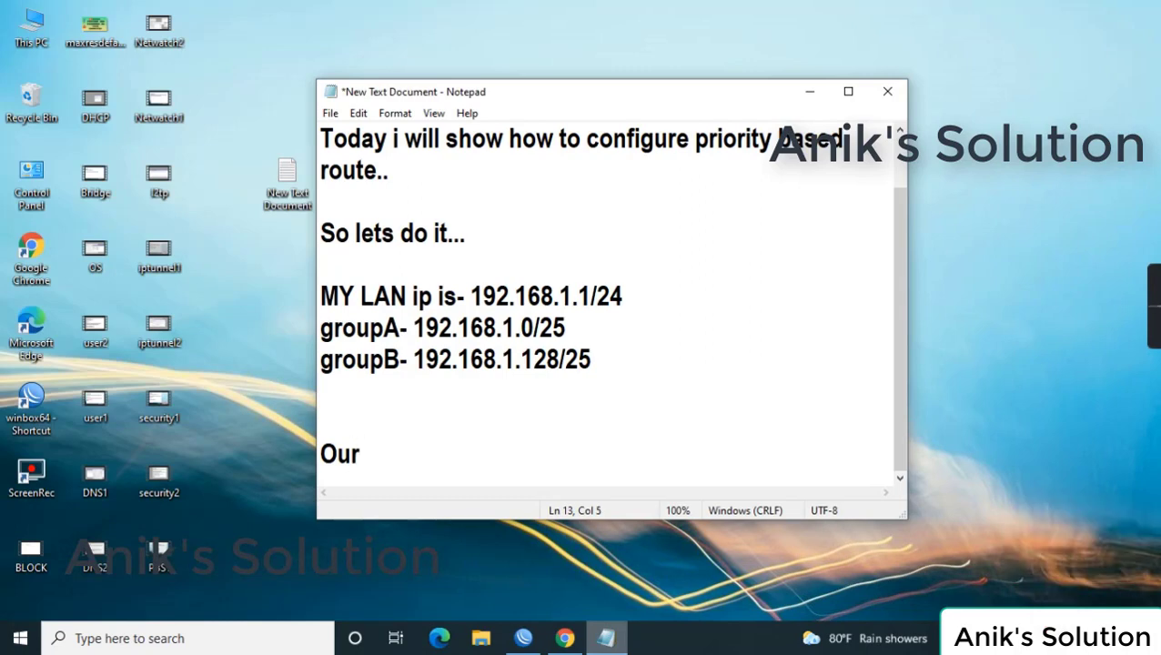
type("Policy B")
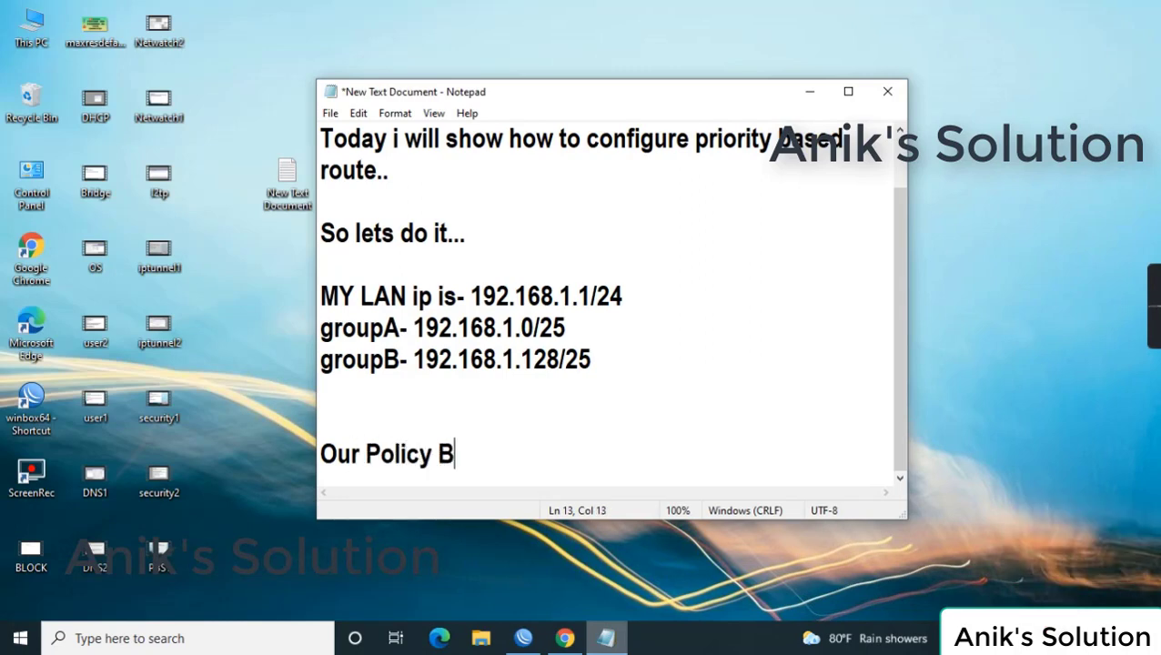
type("ased S")
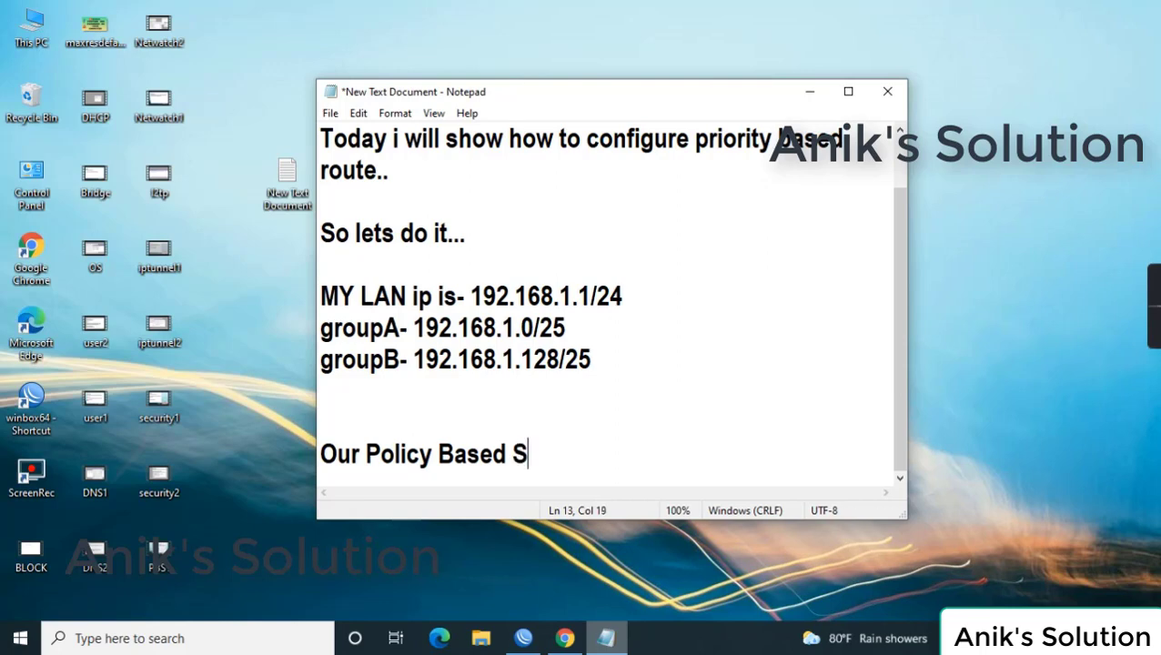
type("ecurity ")
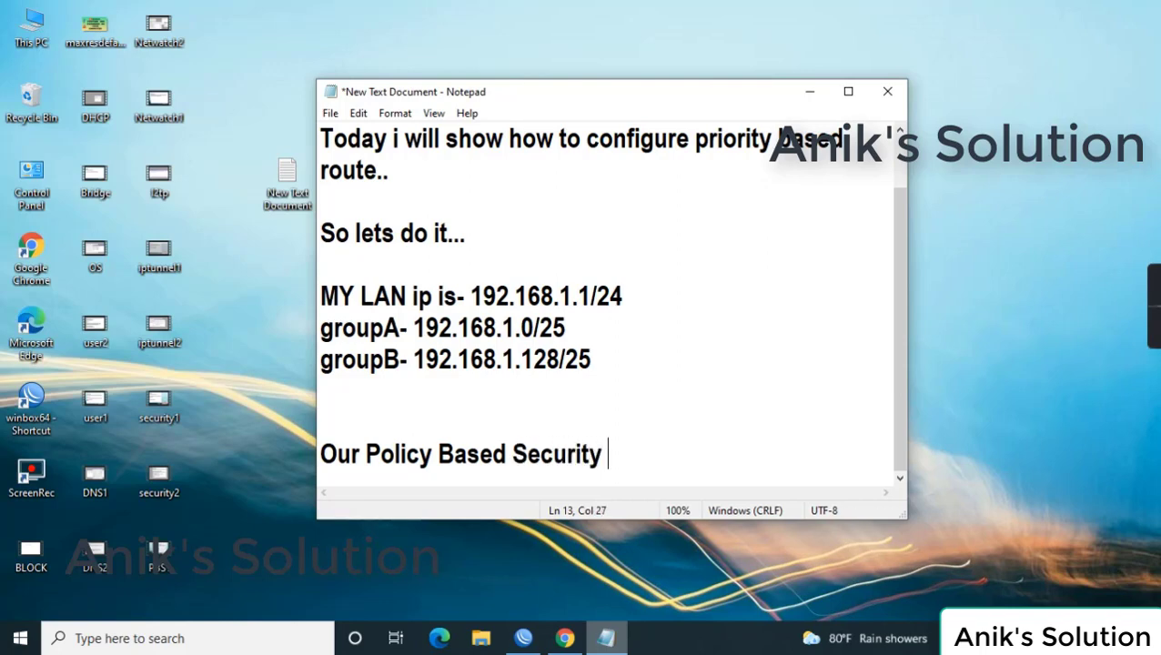
type("Now working....")
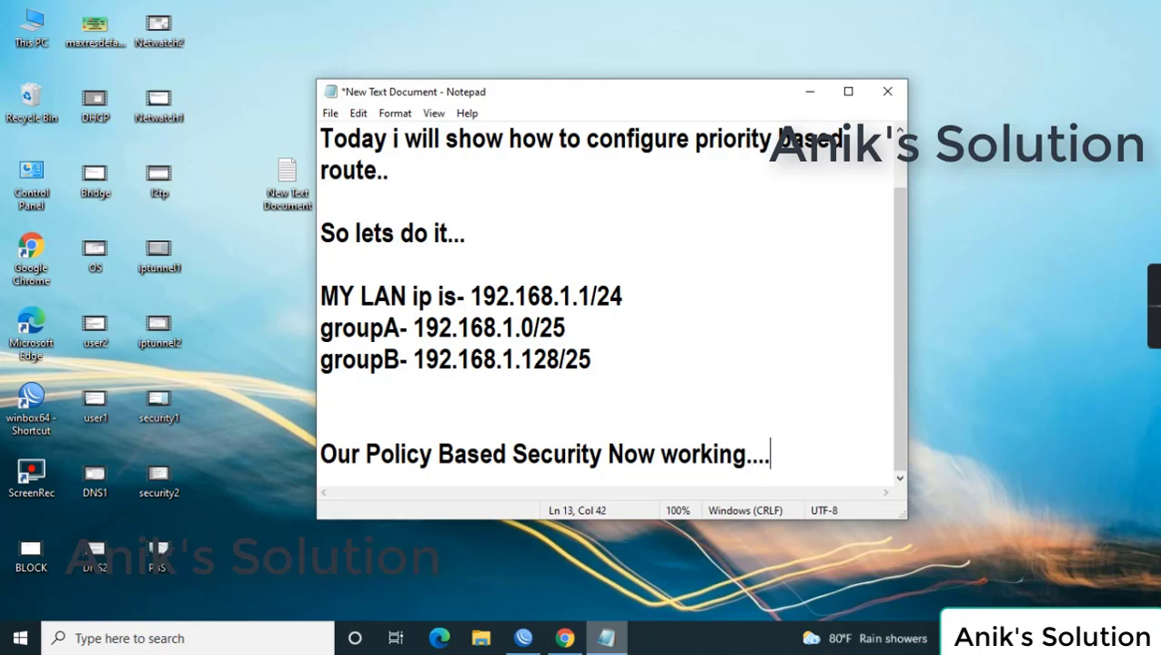
Step: Add the closing line "Thanks for watching this video...." on a new line at the end of the notes
key("Return")
type("Thanks ")
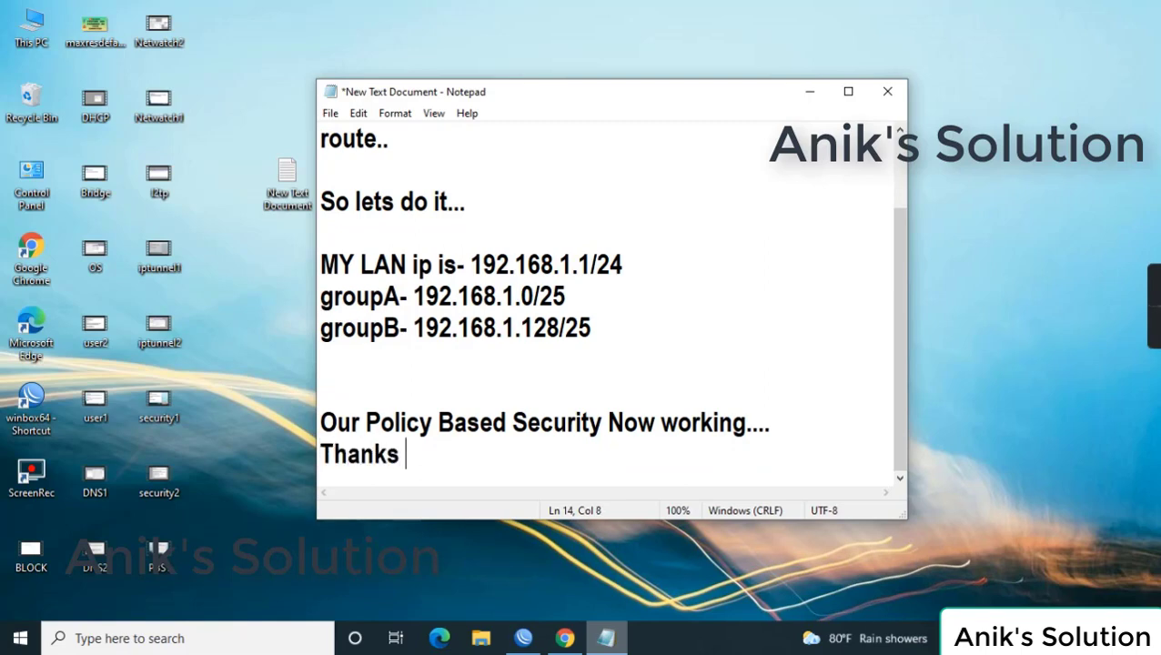
type("for wat")
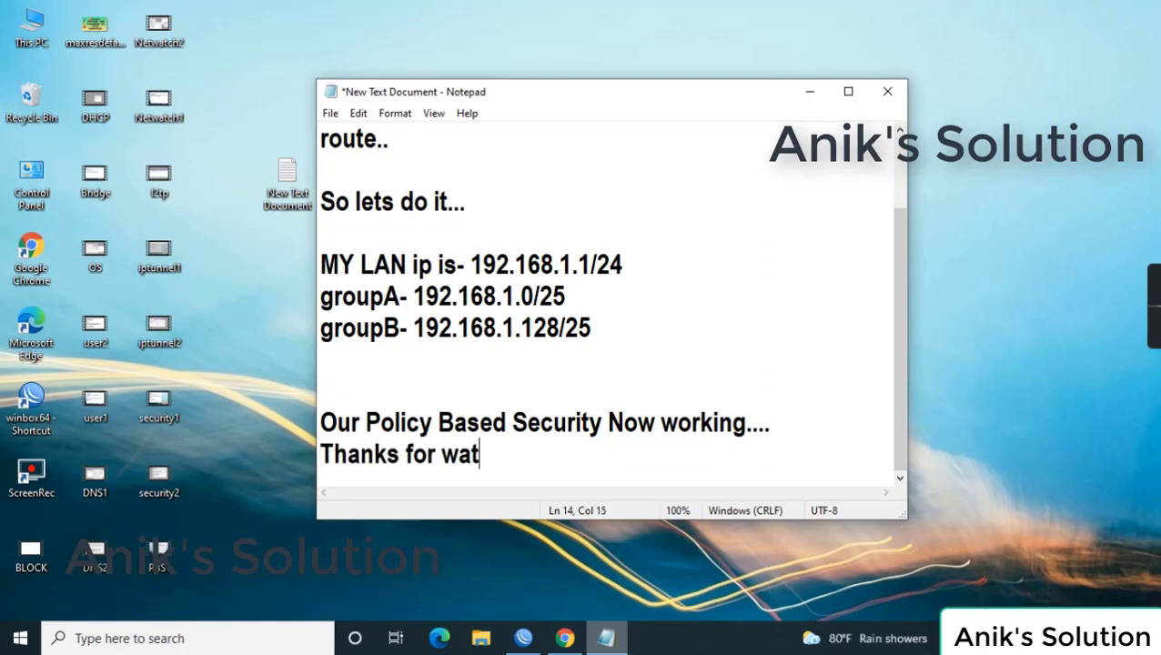
type("ching this ")
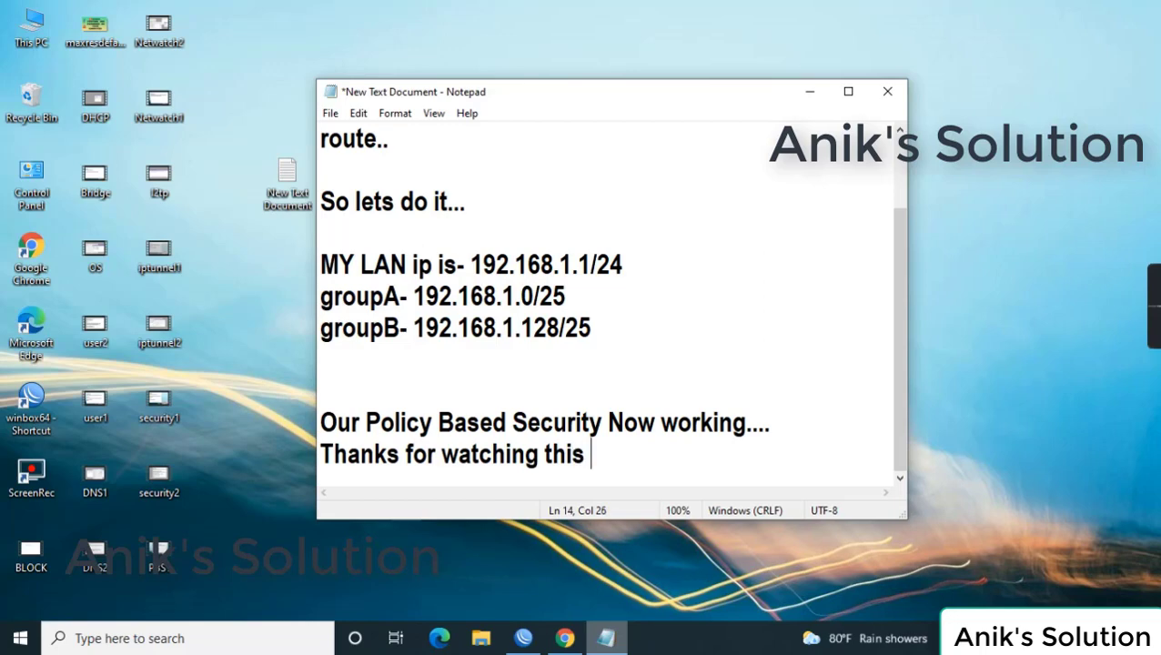
type("video....")
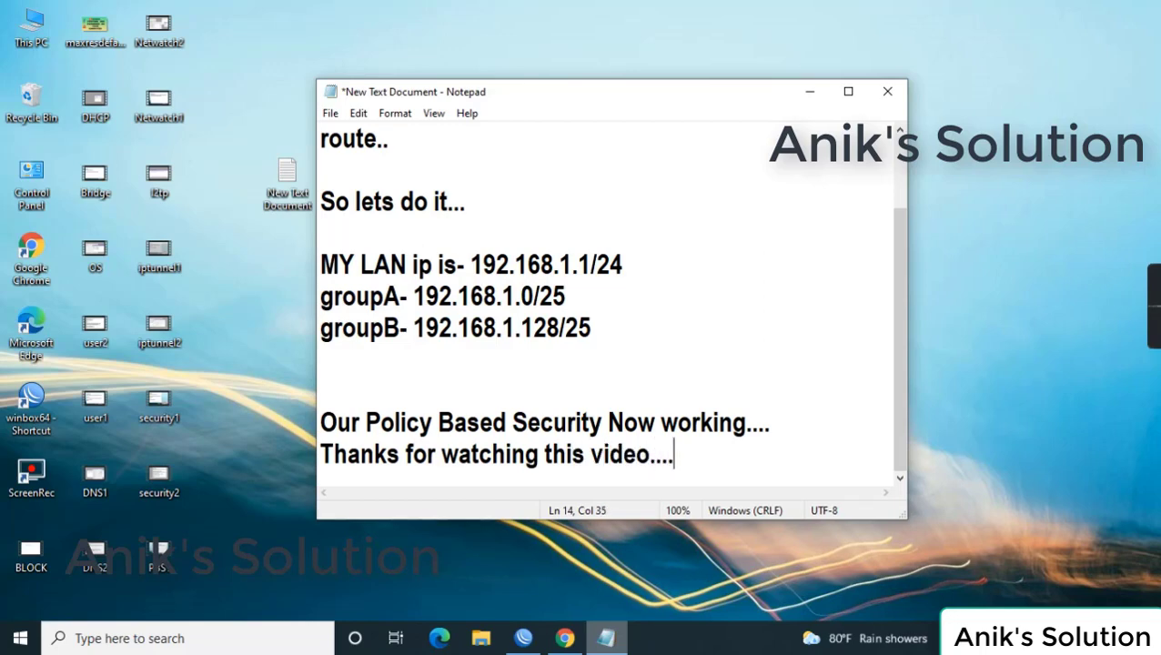